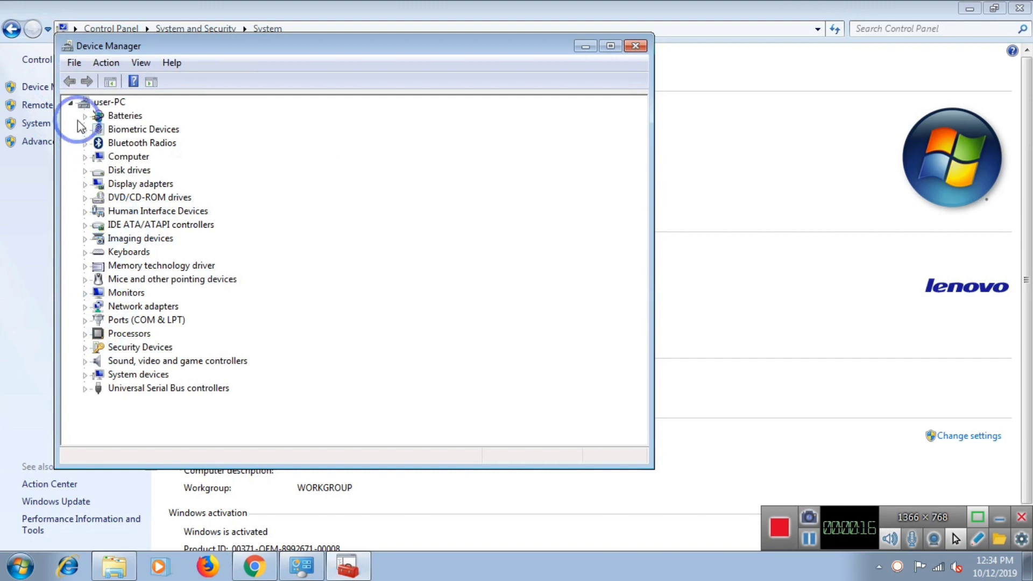
Uninstall the SecuGen U20 USB FRD biometric device and close Device Manager.
left_click(85, 130)
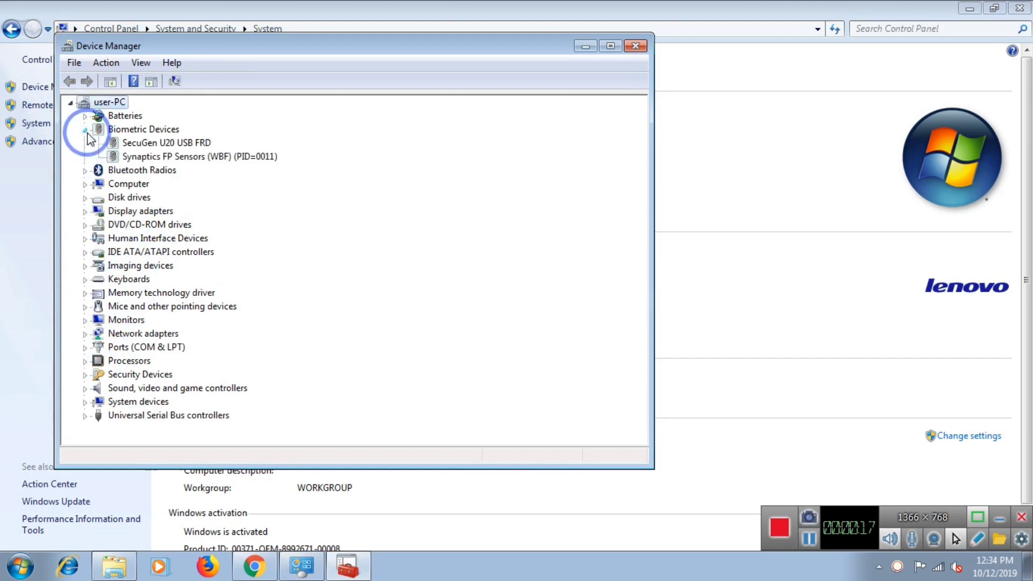
left_click(138, 146)
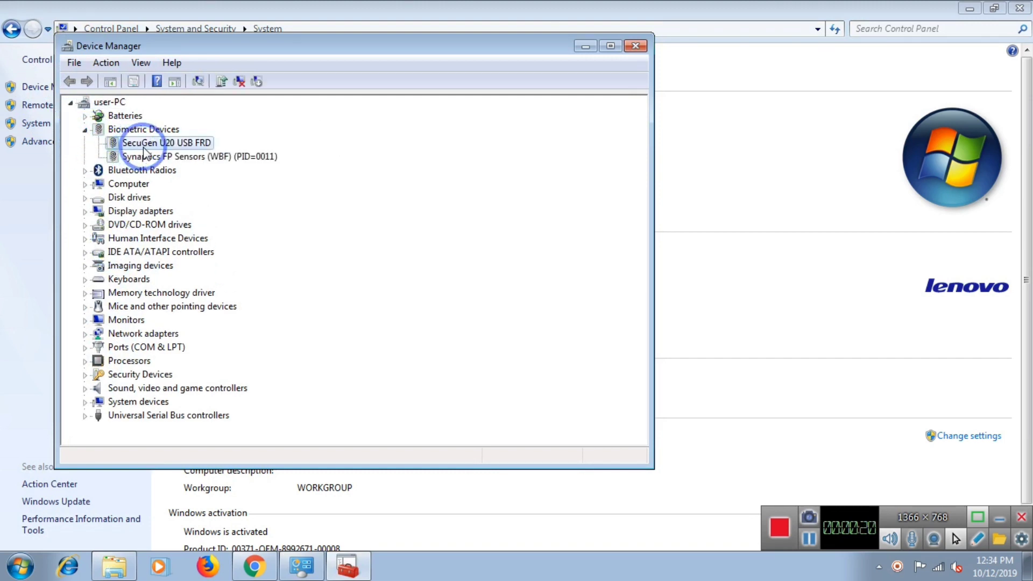
right_click(143, 149)
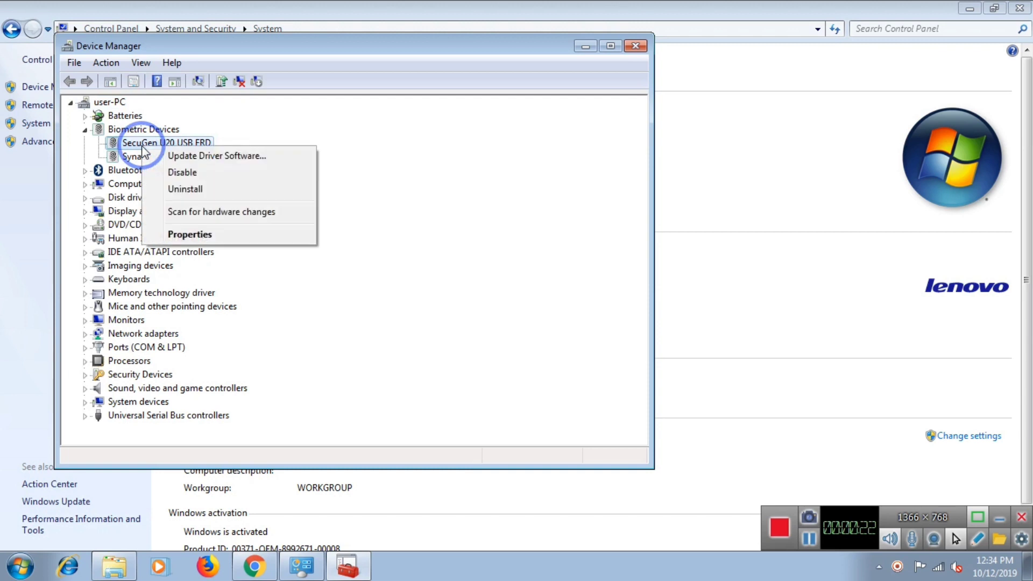
left_click(183, 189)
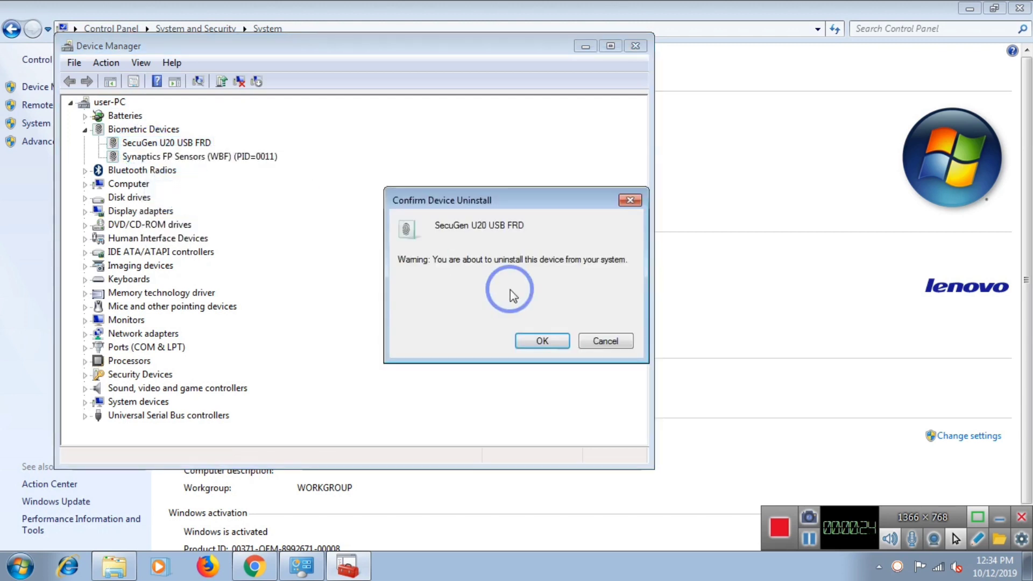
left_click(542, 340)
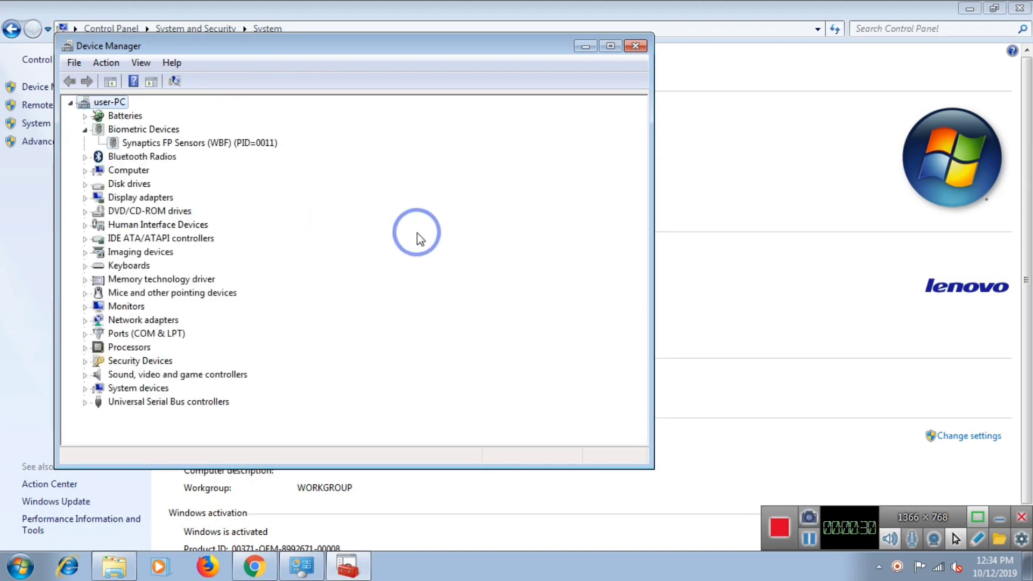
left_click(636, 50)
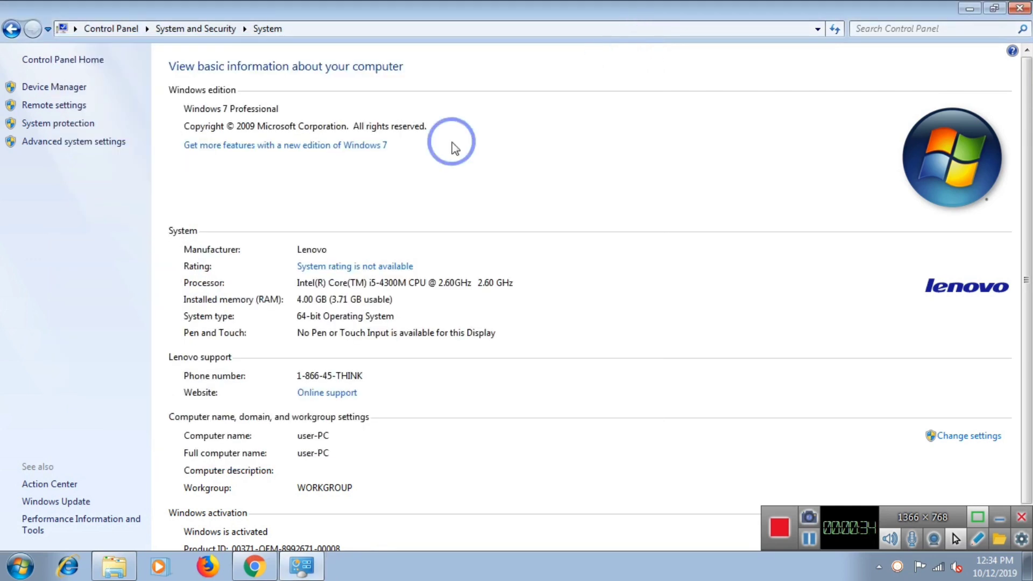
left_click(17, 564)
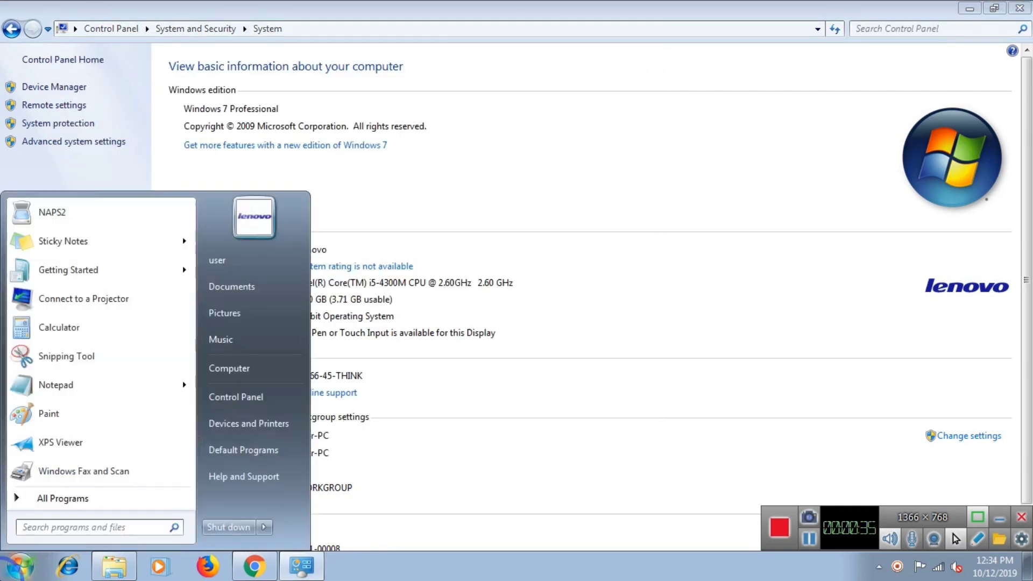
left_click(301, 565)
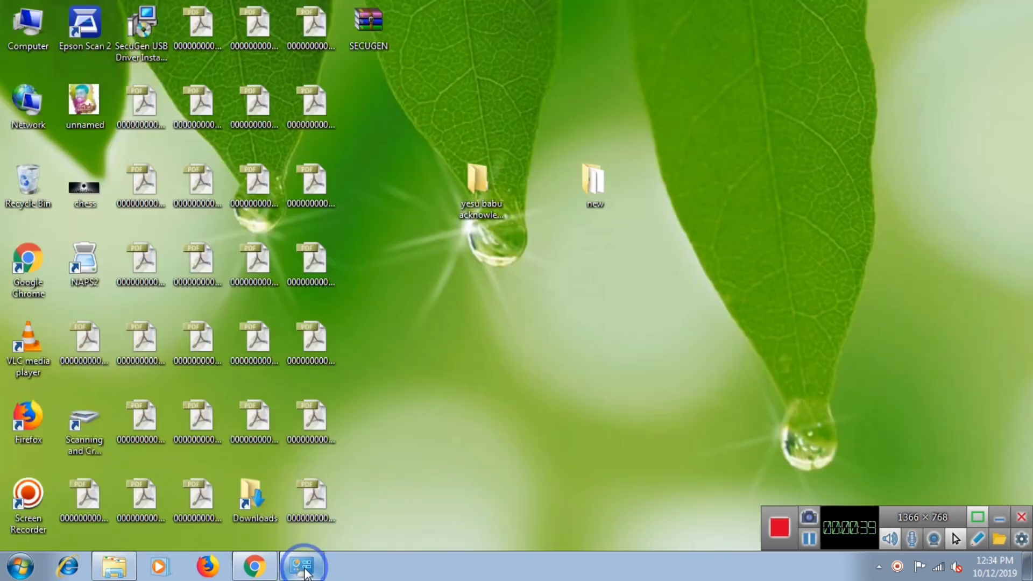
left_click(304, 568)
left_click(281, 573)
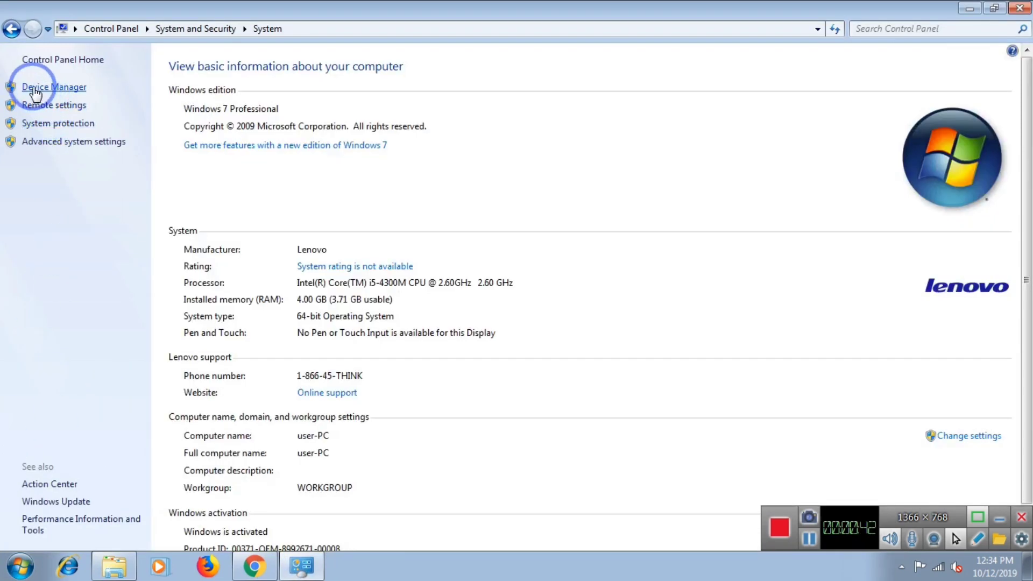
View the list of installed programs in Control Panel, and close the window.
left_click(35, 59)
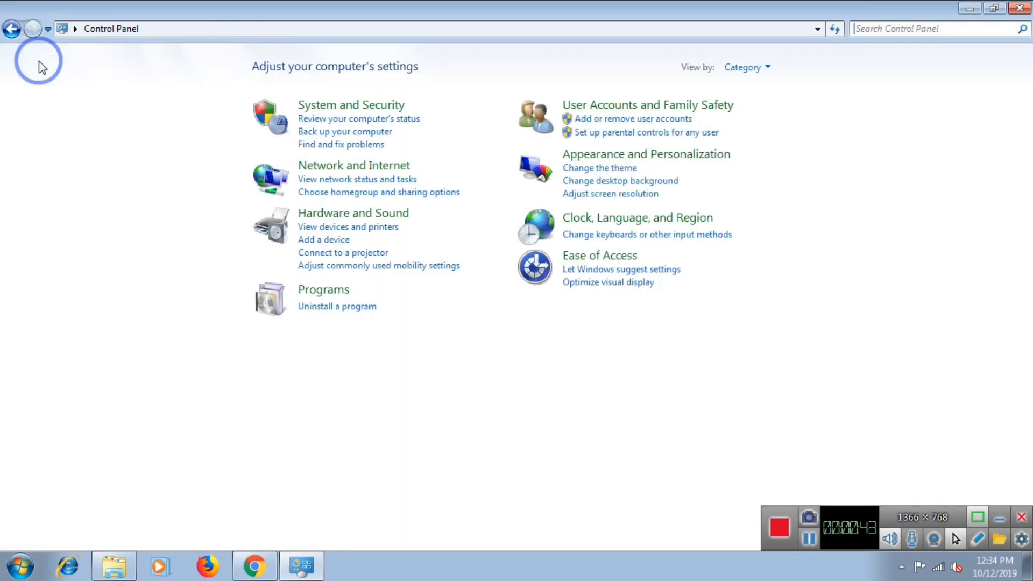
left_click(357, 305)
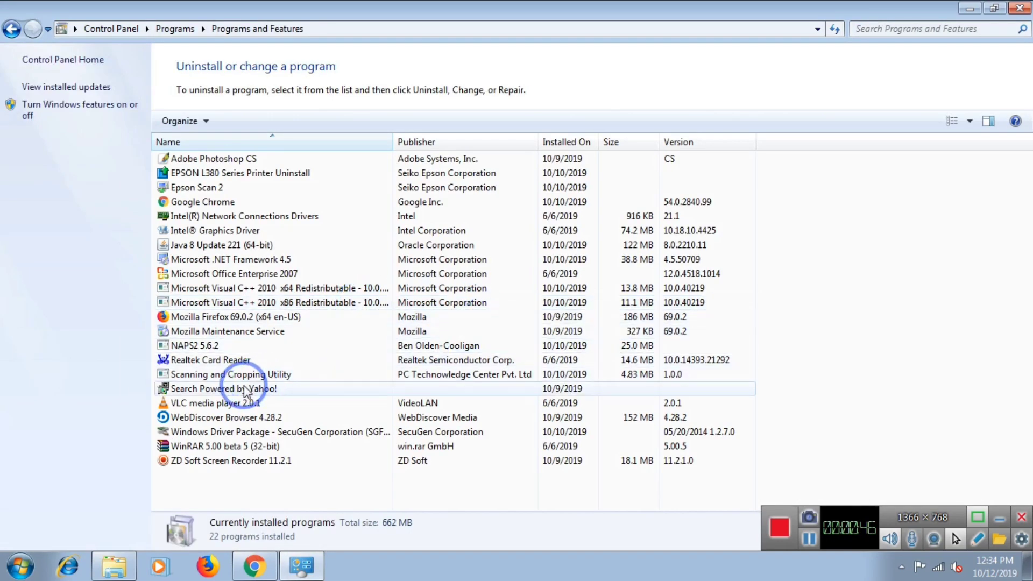
left_click(242, 389)
left_click(1024, 8)
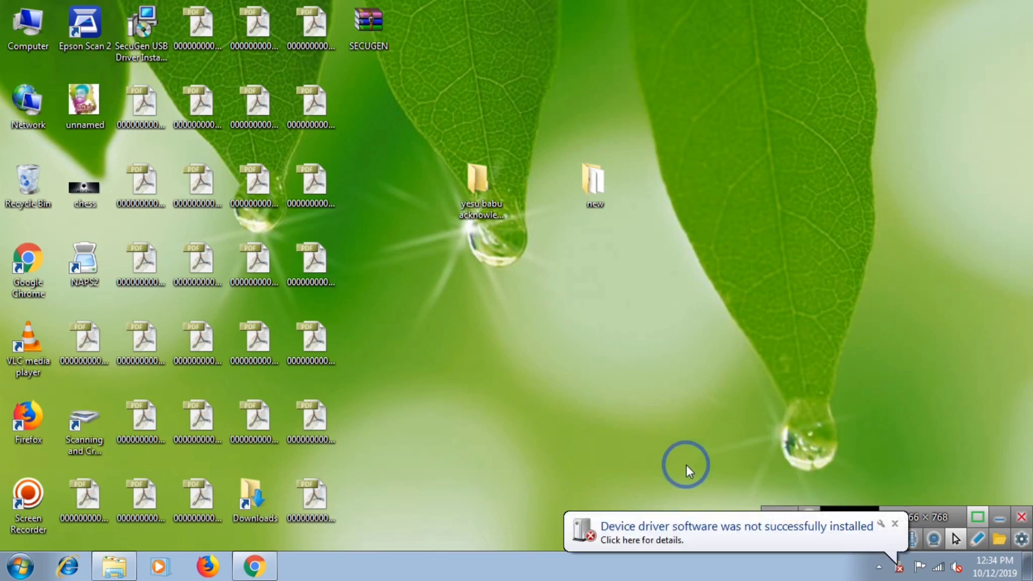
Reopen Device Manager from the computer's system properties and start a manual driver update for the SecuGen USB U20 under Other devices.
key("super+e")
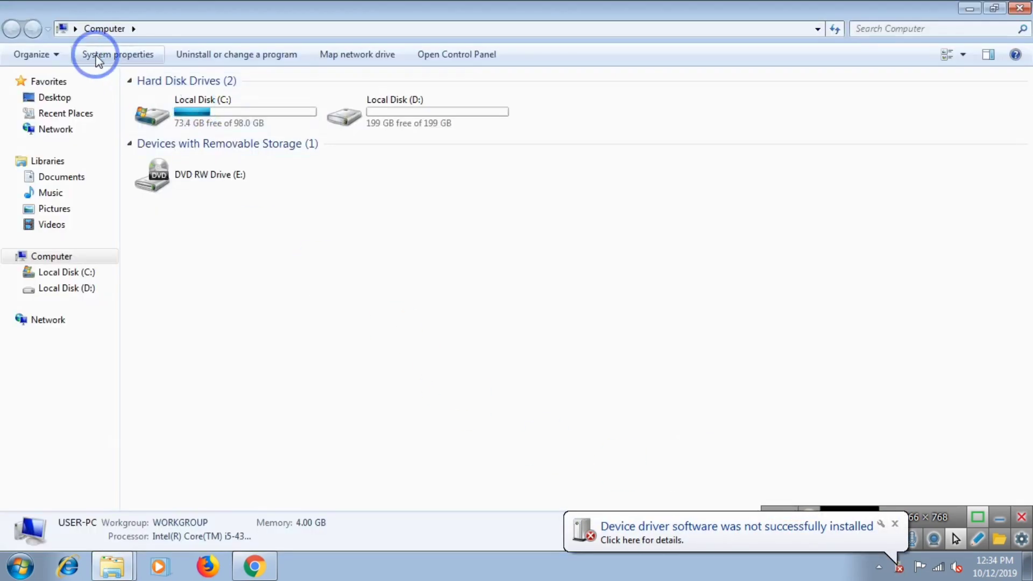
left_click(136, 56)
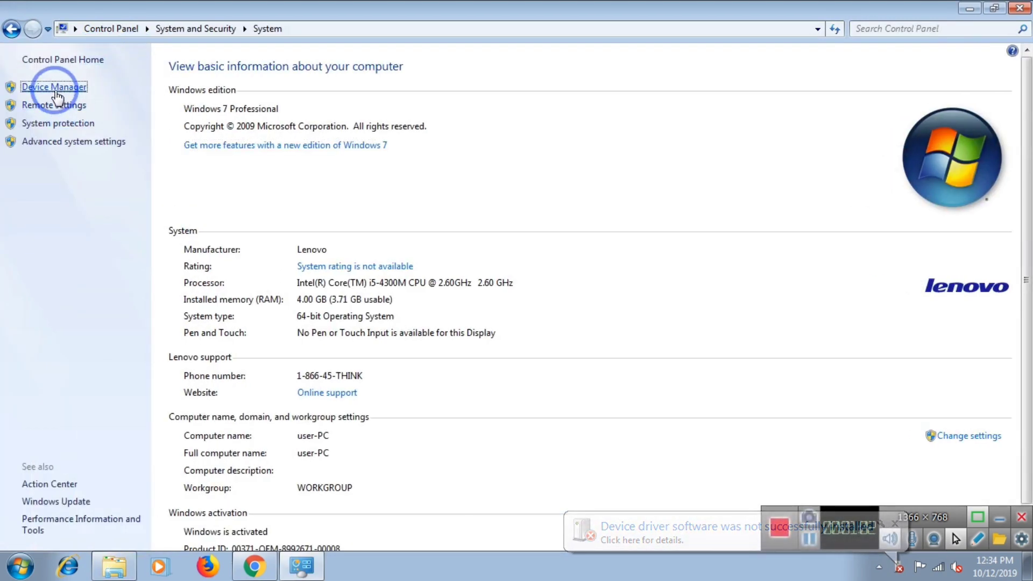
left_click(54, 87)
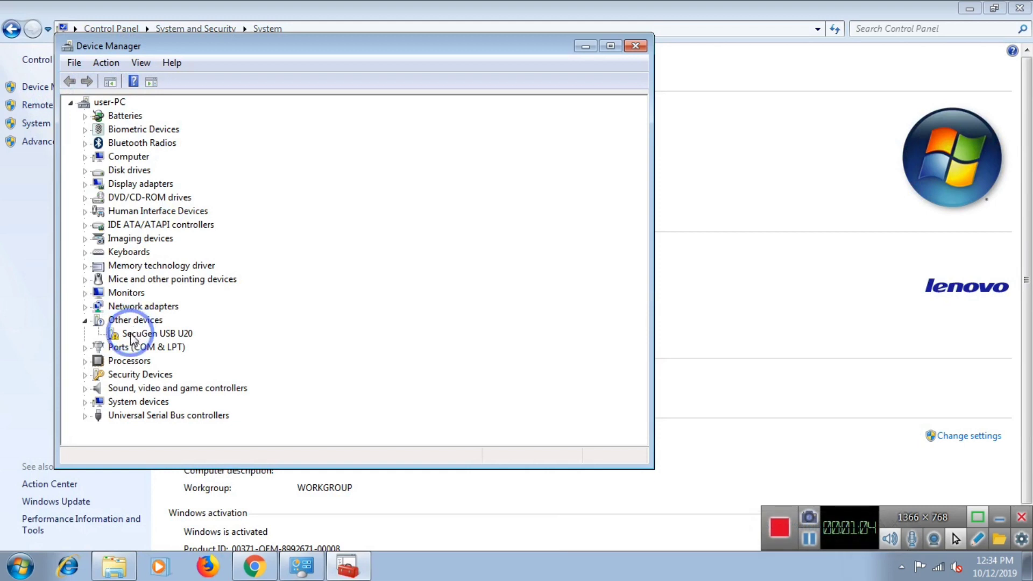
left_click(132, 339)
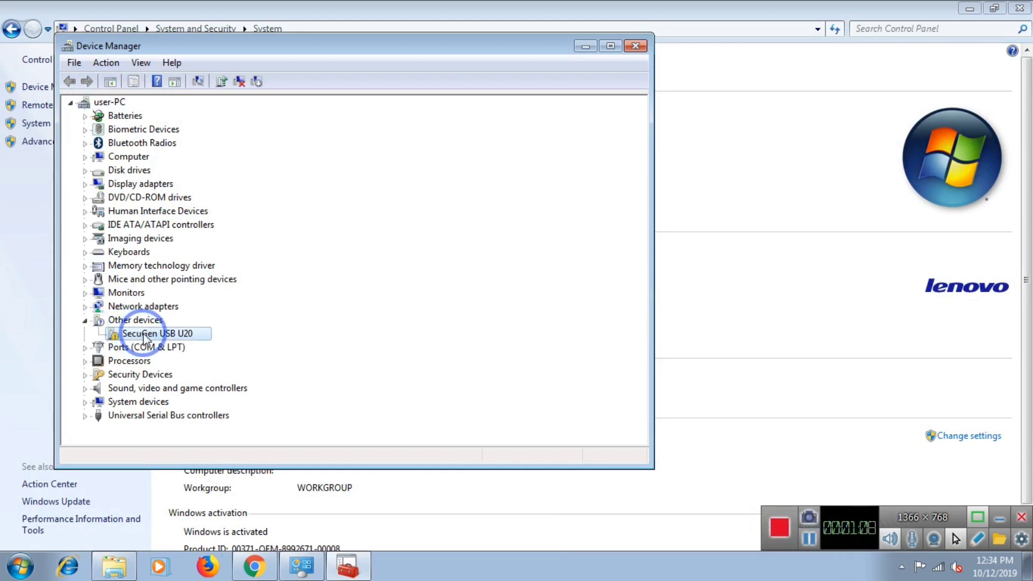
right_click(145, 336)
left_click(166, 343)
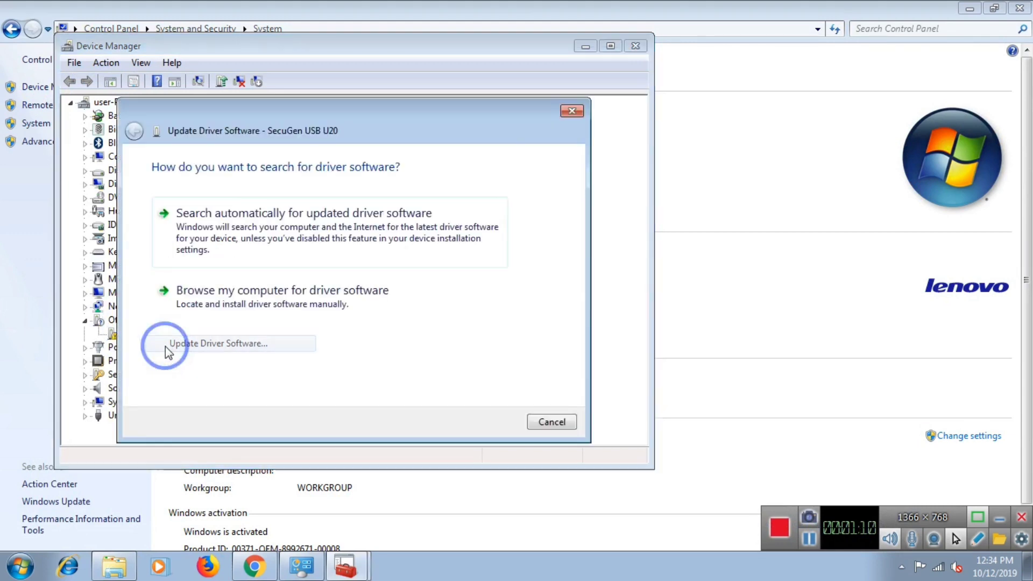
left_click(231, 310)
Set the driver search location to the x64 folder inside new\v127 on the desktop.
left_click(500, 226)
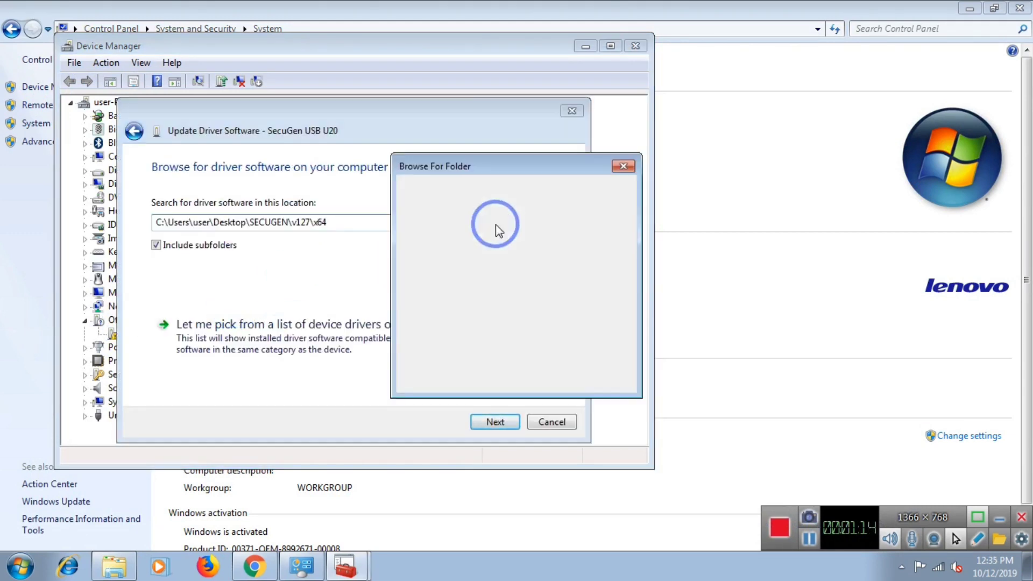
scroll(617, 275, "down", 1)
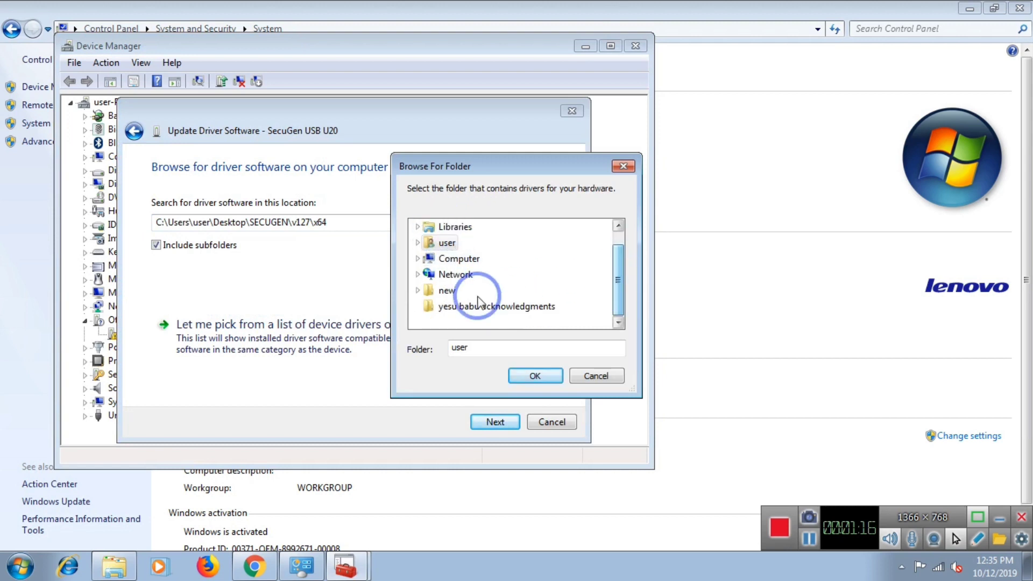
left_click(418, 289)
left_click(425, 306)
left_click(461, 308)
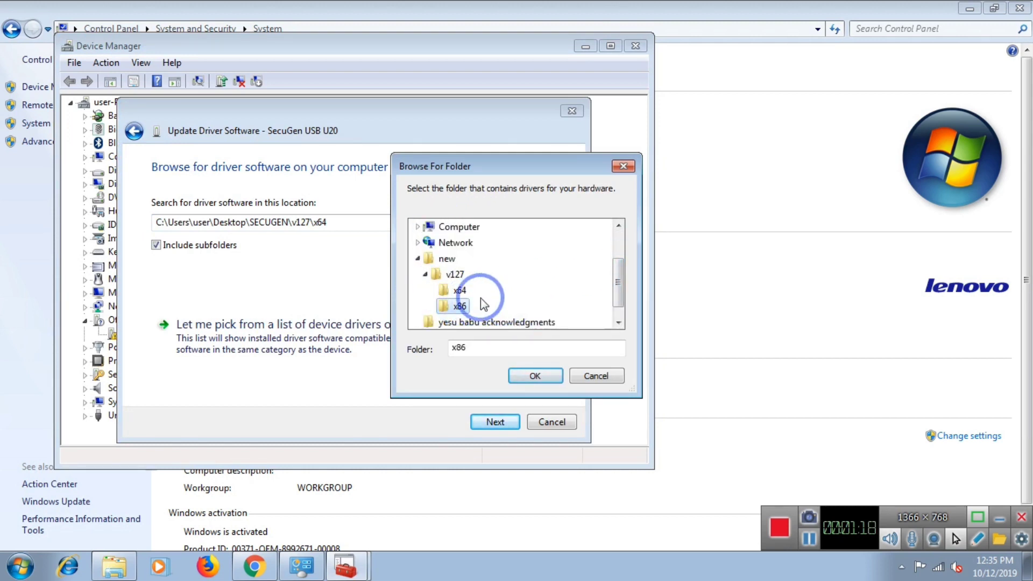
left_click(460, 291)
left_click(550, 375)
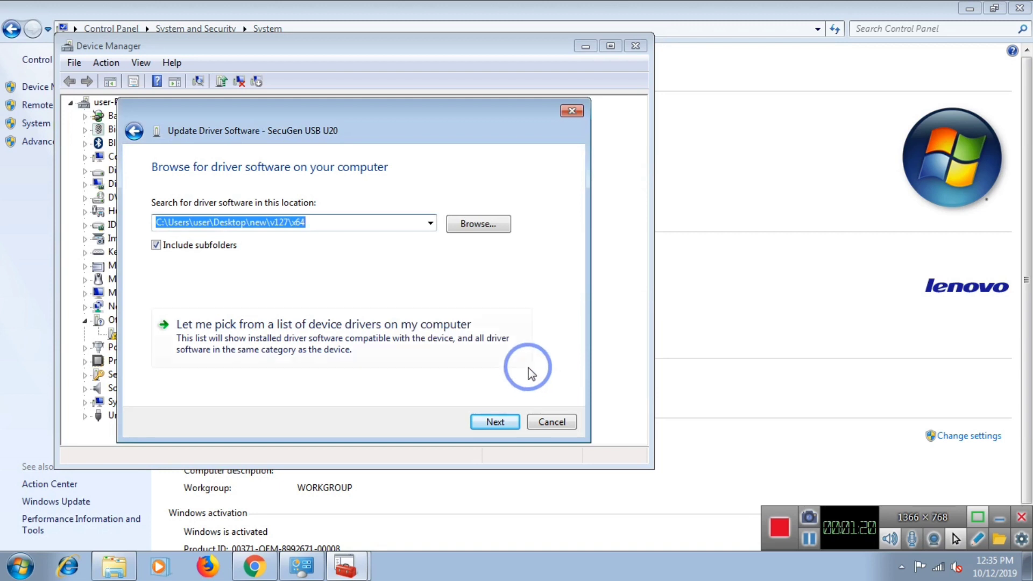
Install the SecuGen driver from the chosen folder and close the wizard, Device Manager and the System window.
left_click(474, 421)
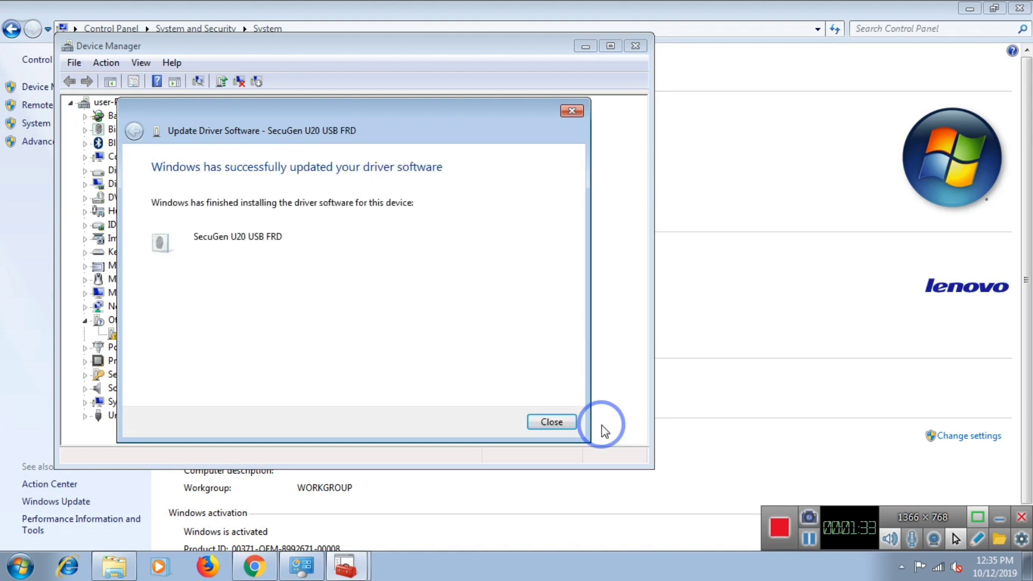
left_click(557, 423)
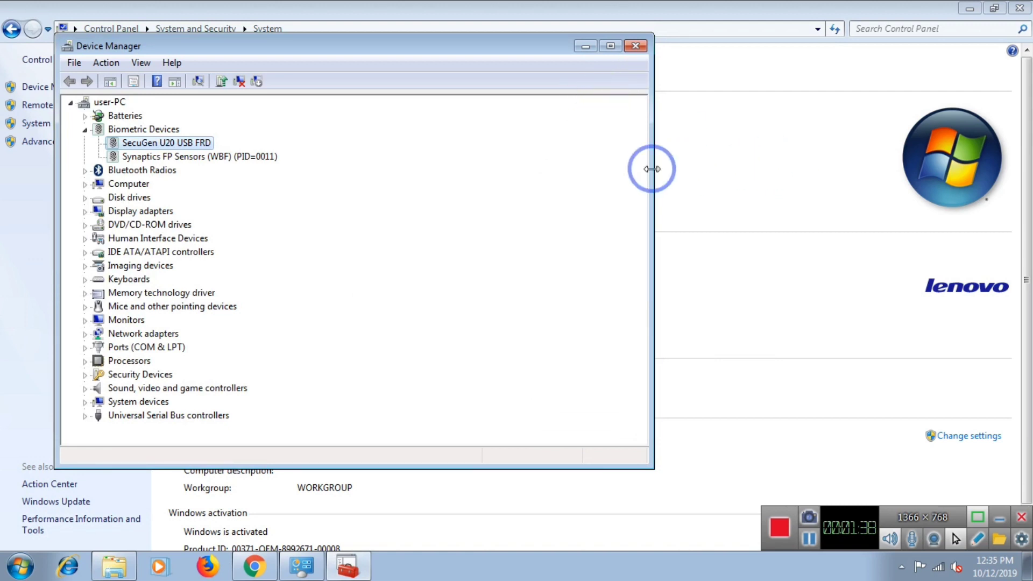
left_click(635, 47)
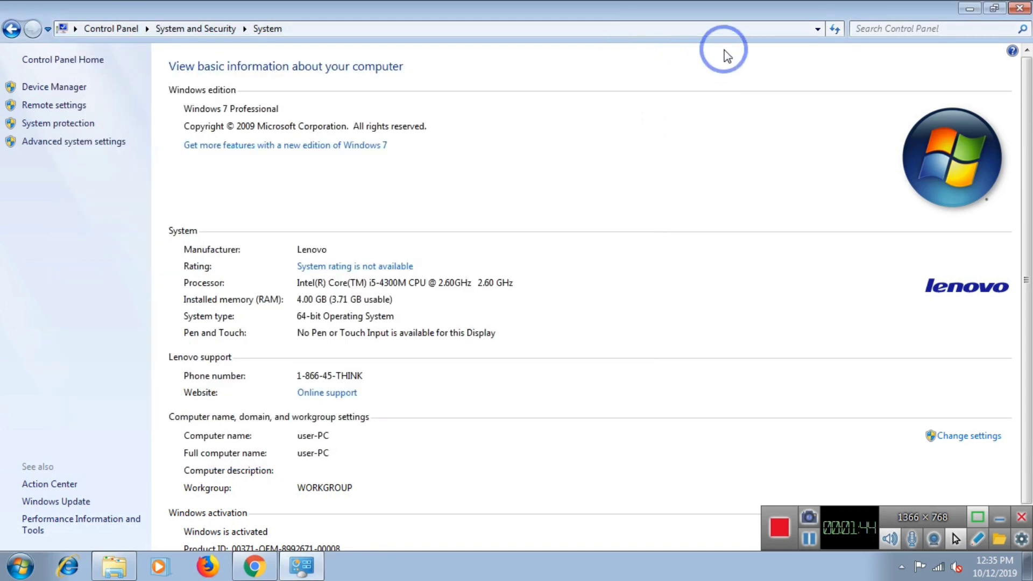
left_click(1014, 7)
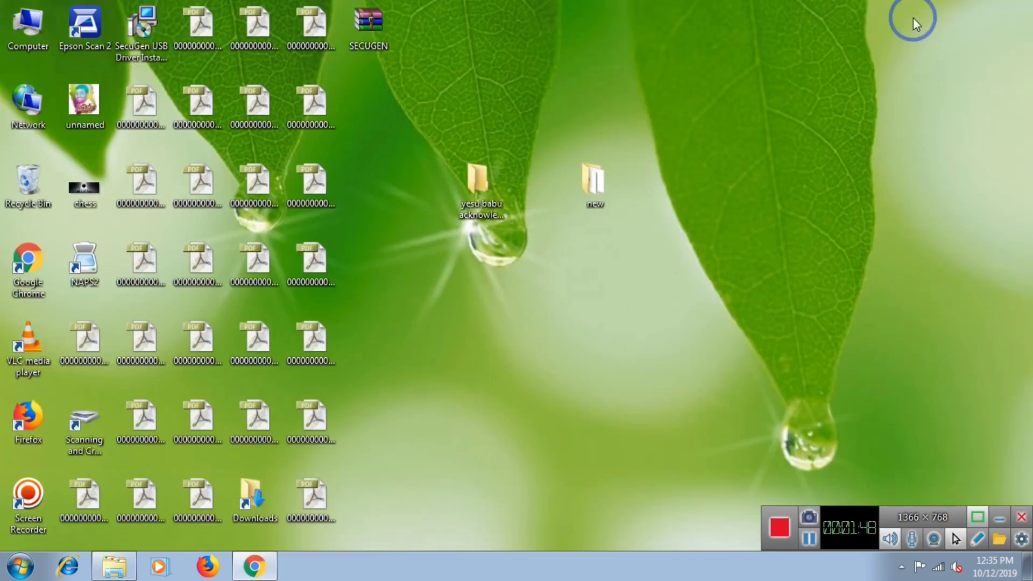
Refresh the desktop and open the folder named new.
right_click(753, 198)
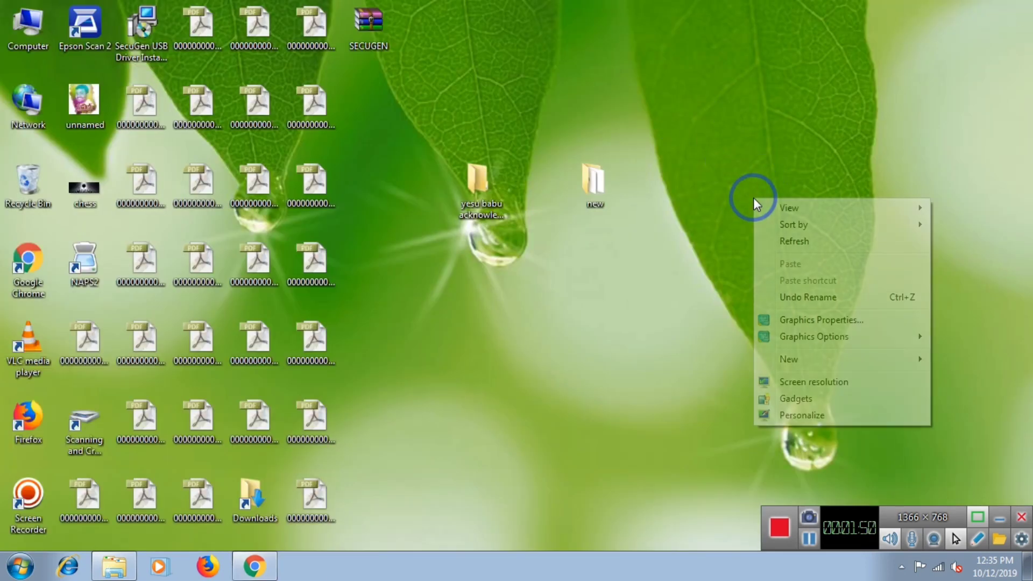
left_click(768, 240)
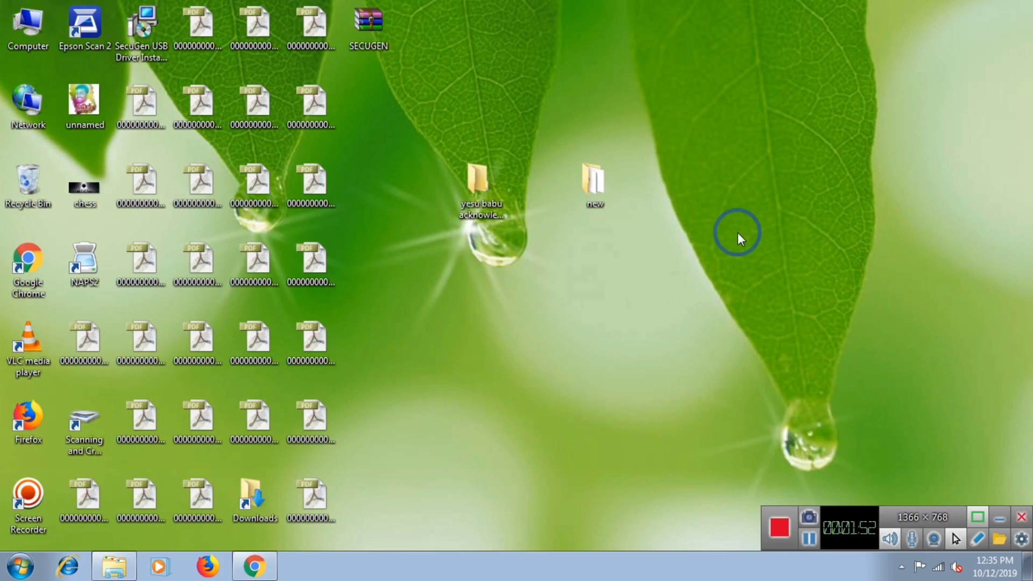
double_click(602, 185)
left_click(380, 169)
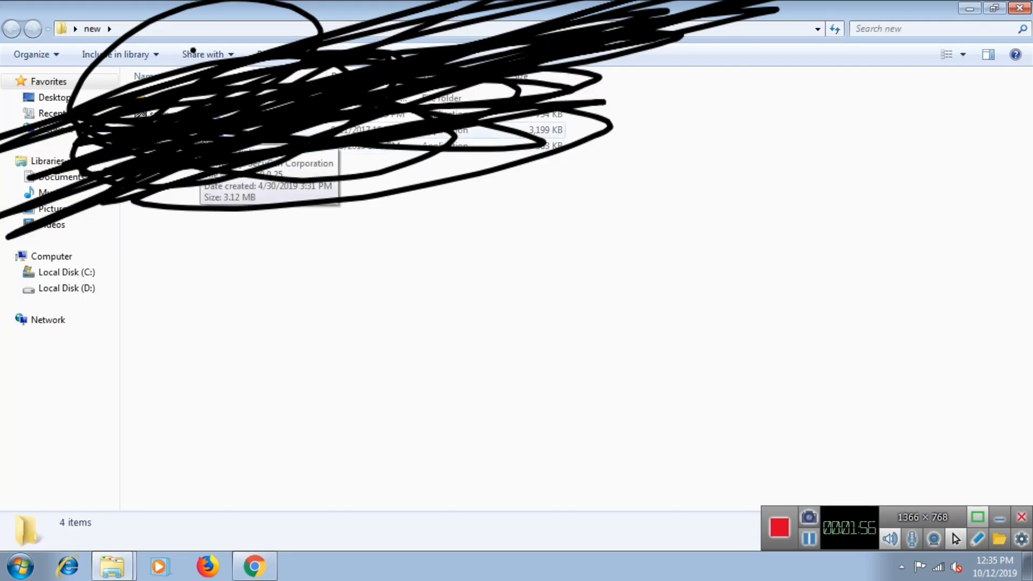
Look through the x64 subfolder of v127 and return to the folder named new.
left_click(193, 130)
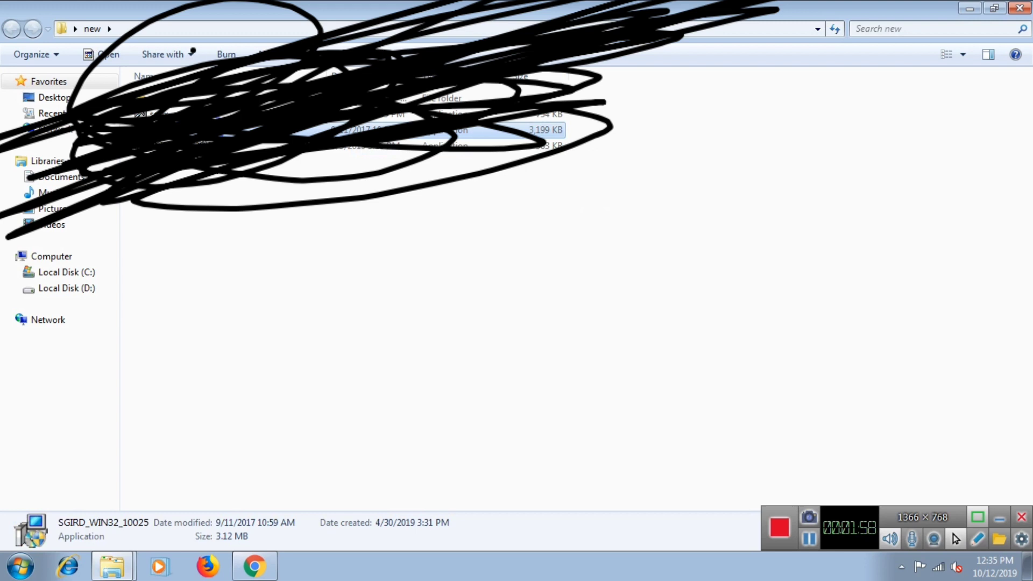
key("Up")
key("Up")
key("Return")
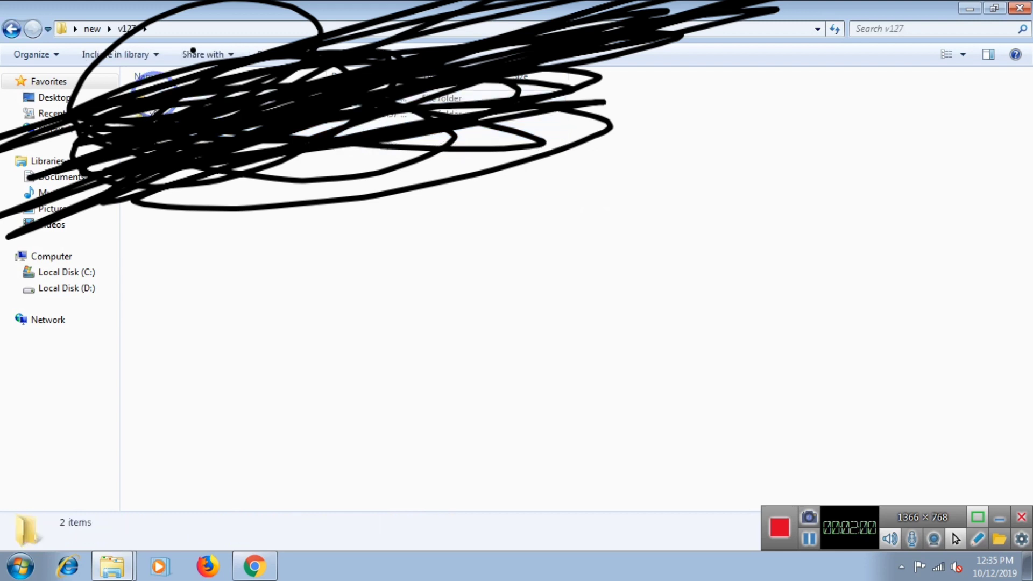
key("Return")
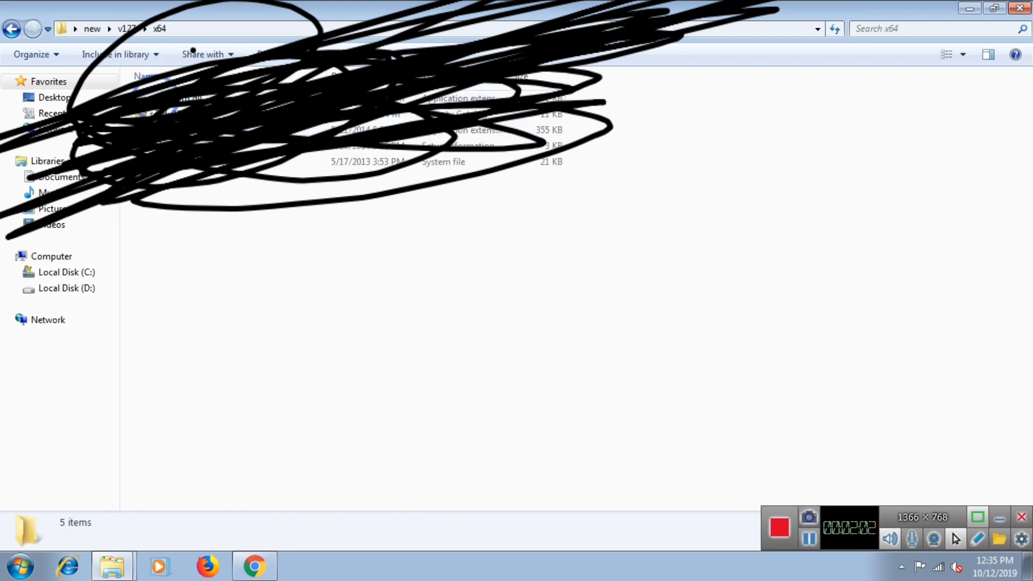
key("BackSpace")
key("BackSpace")
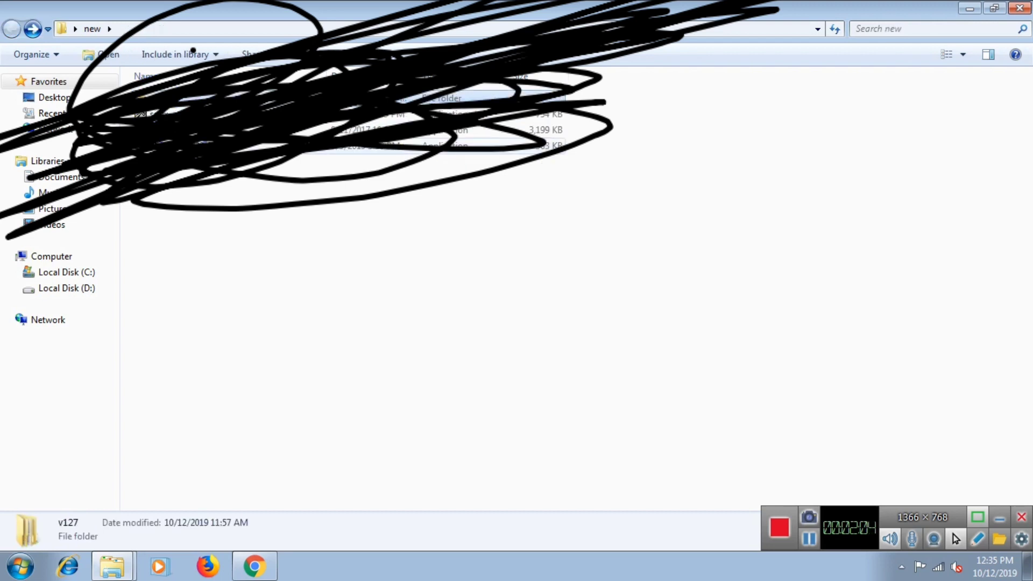
Launch the SGIRD_WIN32_10025 installer from the folder new.
key("Down")
key("Down")
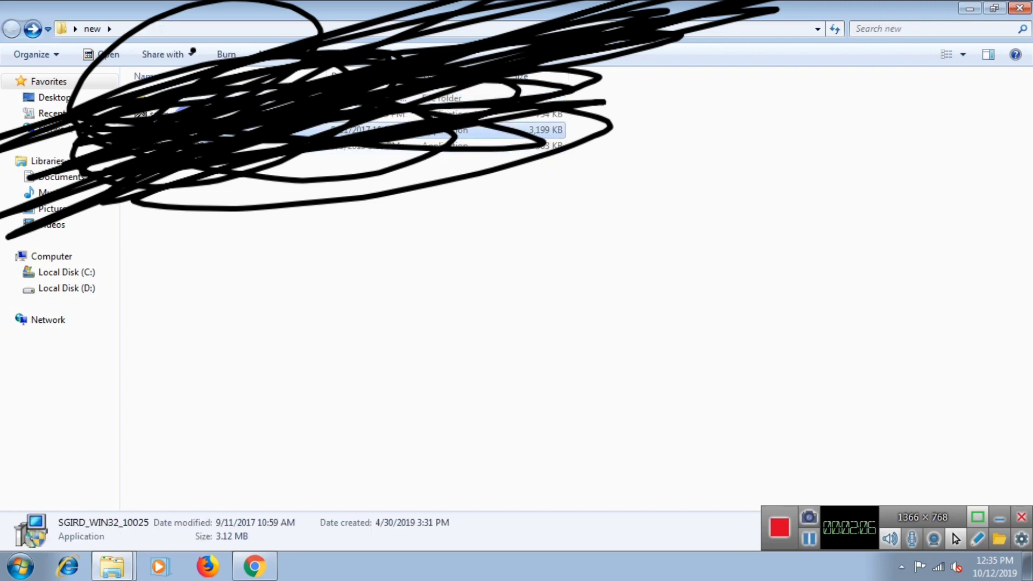
key("Menu")
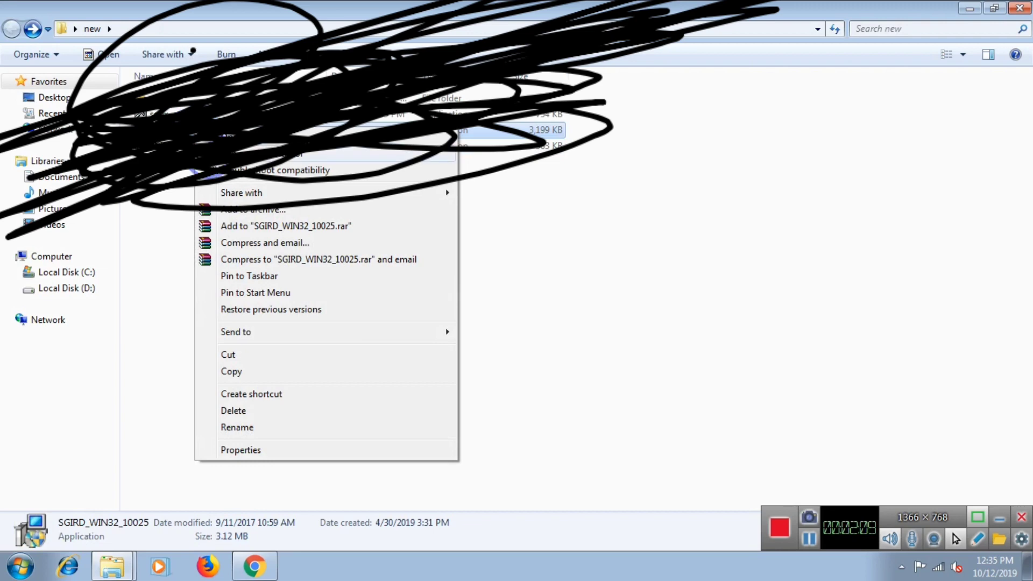
key("Escape")
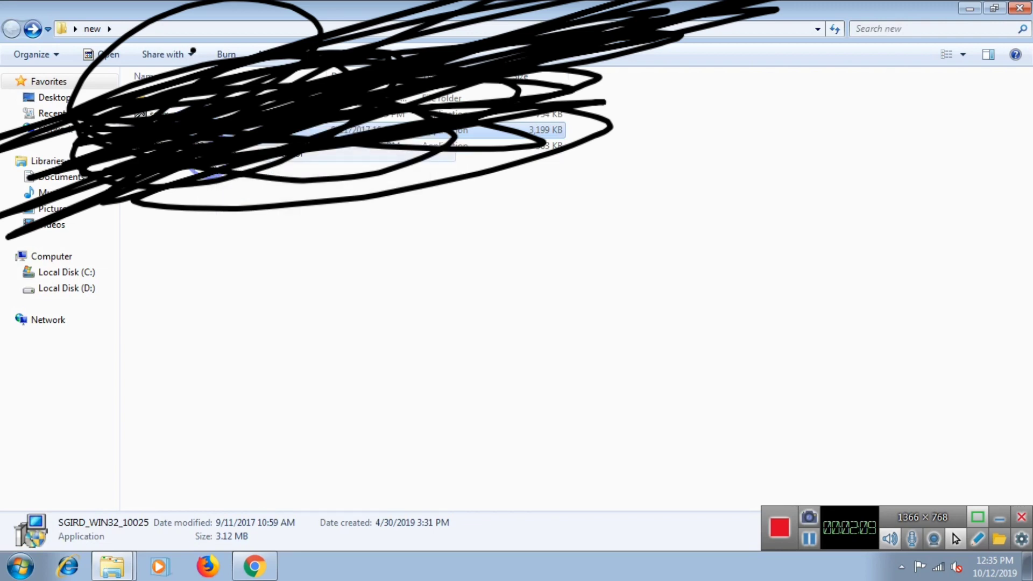
key("Return")
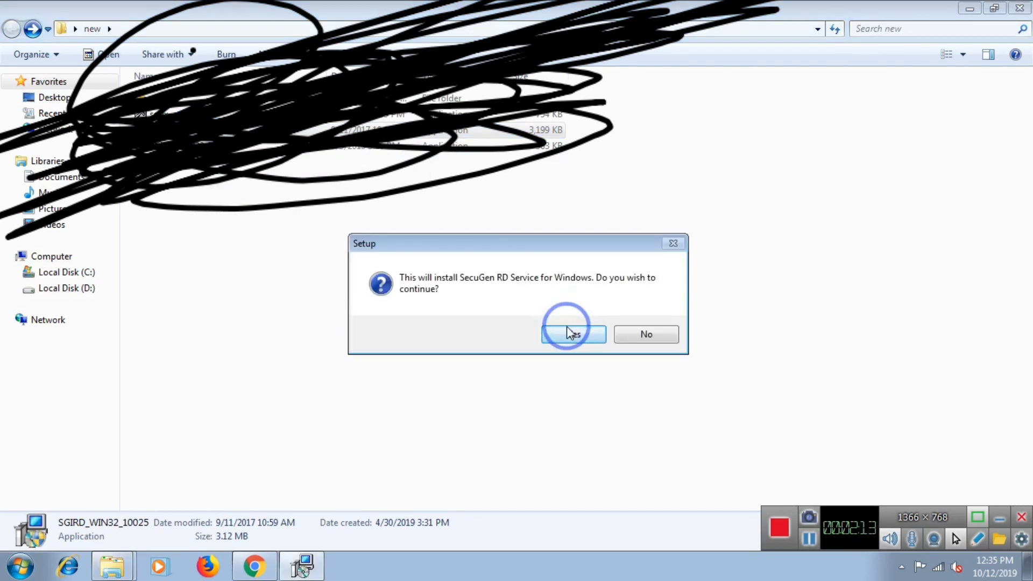
Confirm the setup prompt and install SecuGen RD Service for Windows with the default user information.
left_click(568, 338)
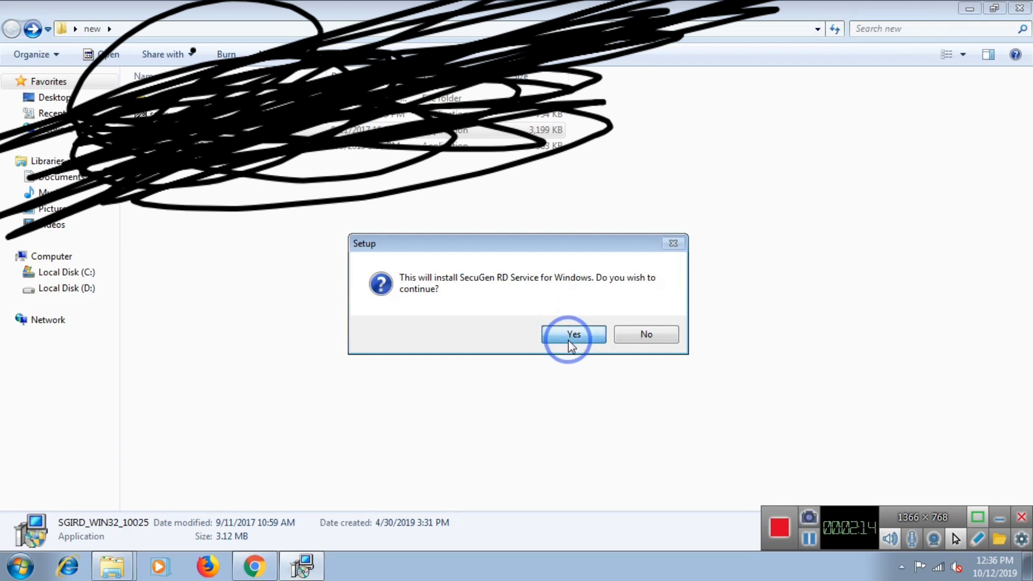
key("Return")
key("Return")
key("Return")
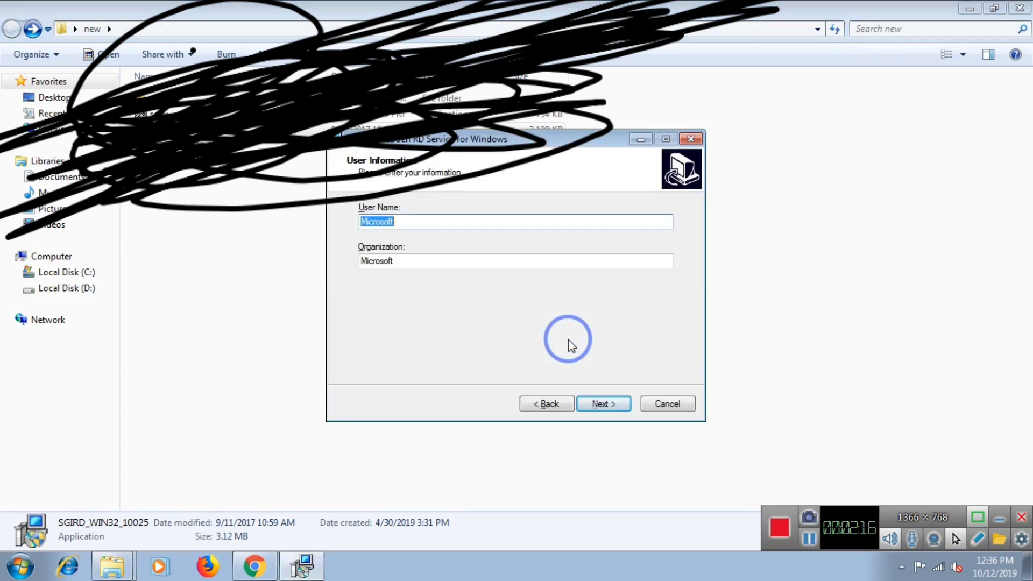
key("Return")
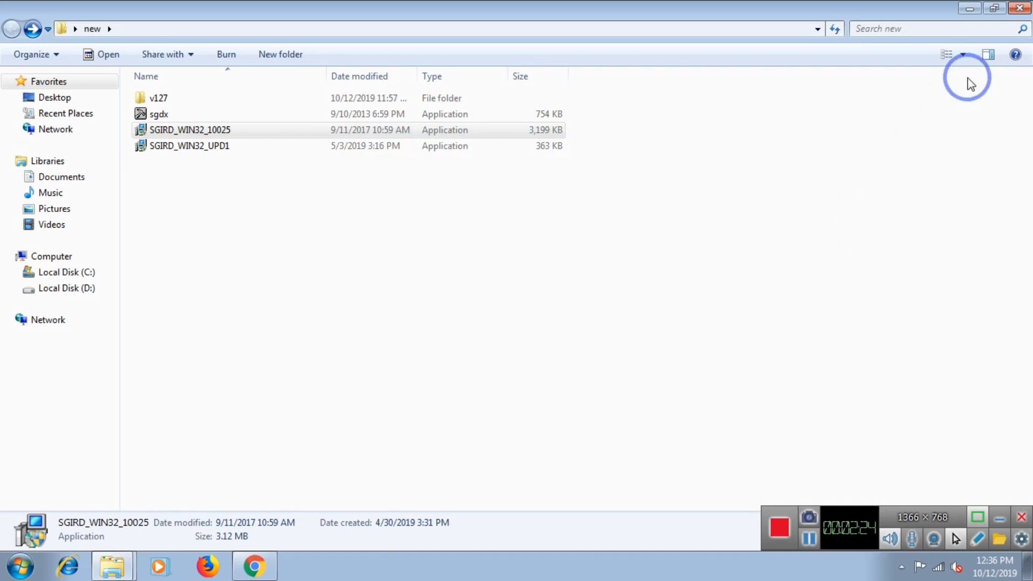
Minimize the folder window and refresh the desktop.
left_click(967, 8)
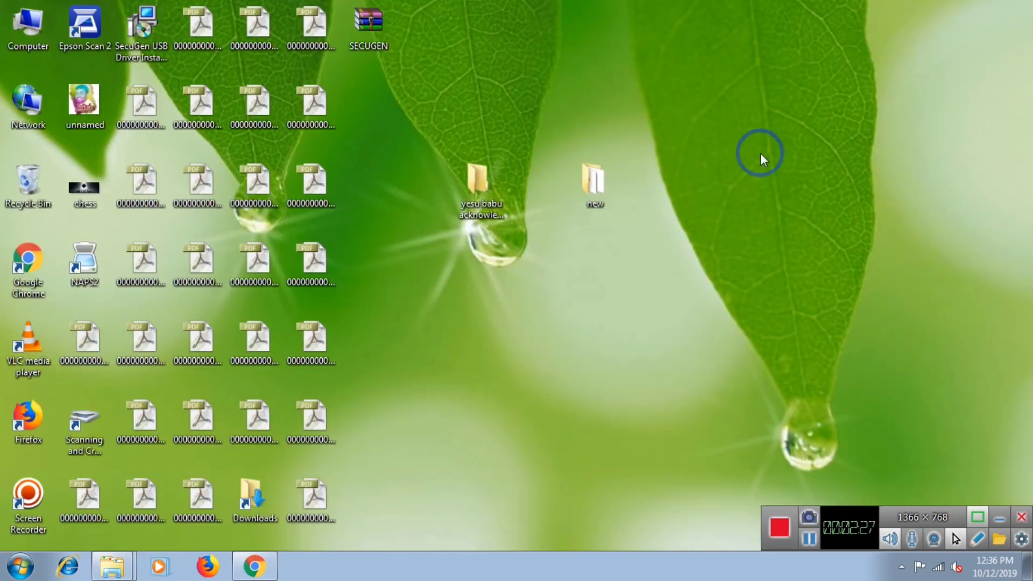
right_click(768, 185)
left_click(798, 230)
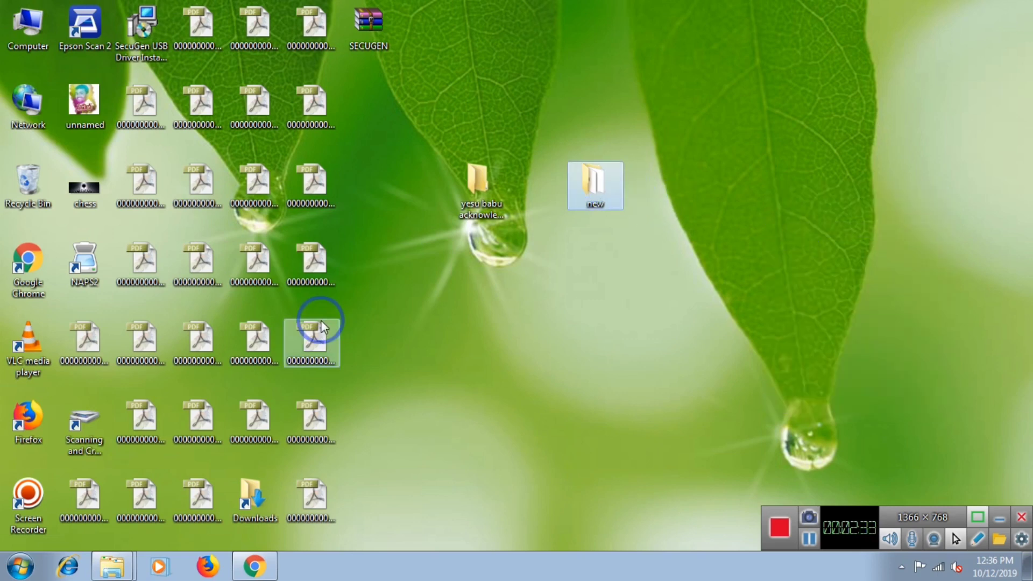
left_click(21, 564)
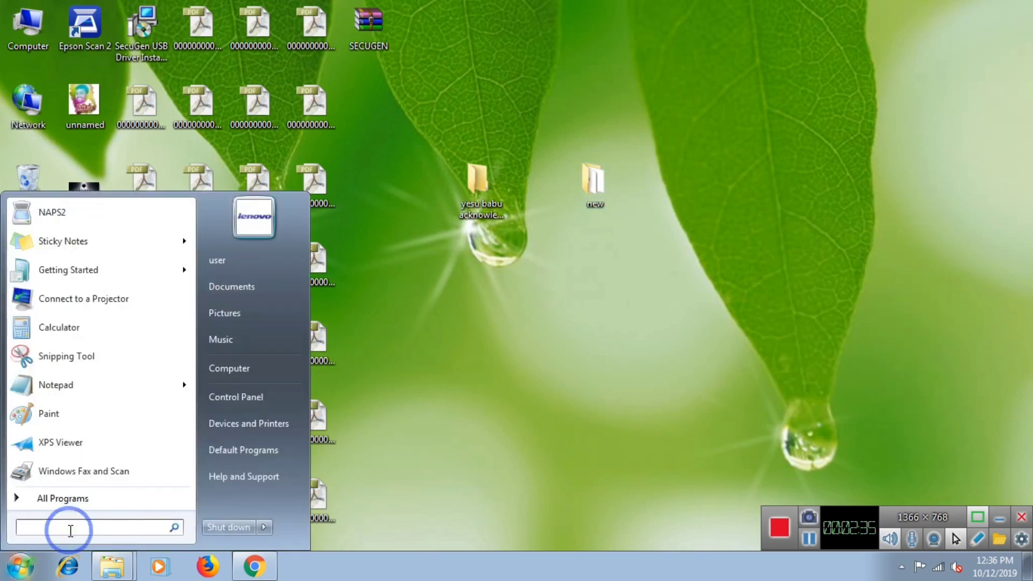
type("note")
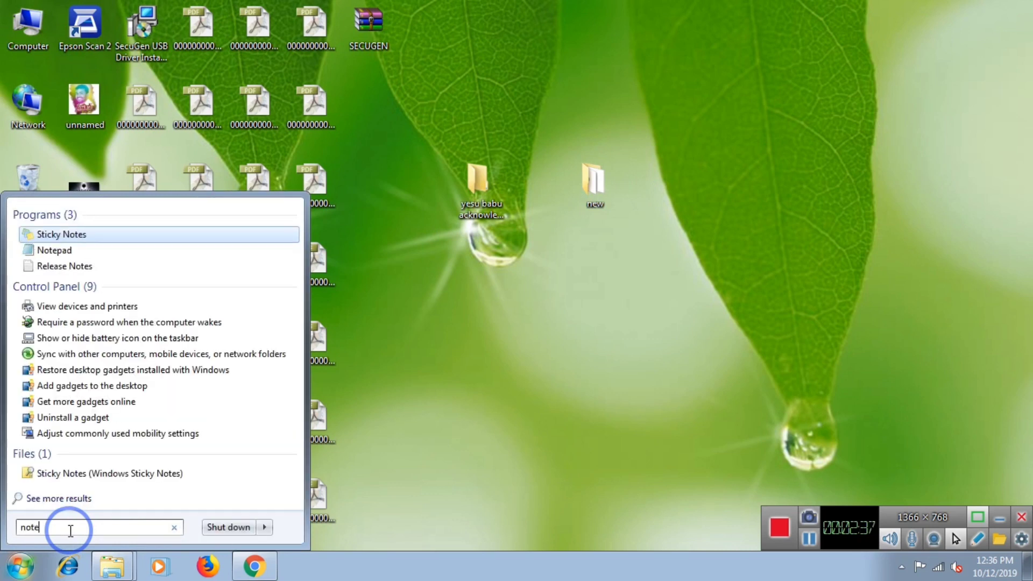
left_click(43, 252)
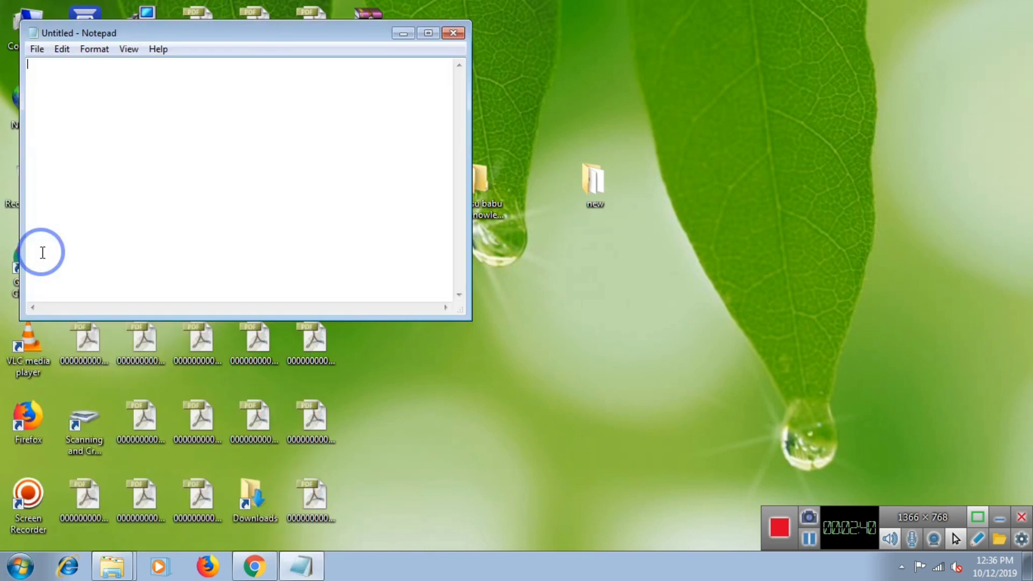
left_click(38, 49)
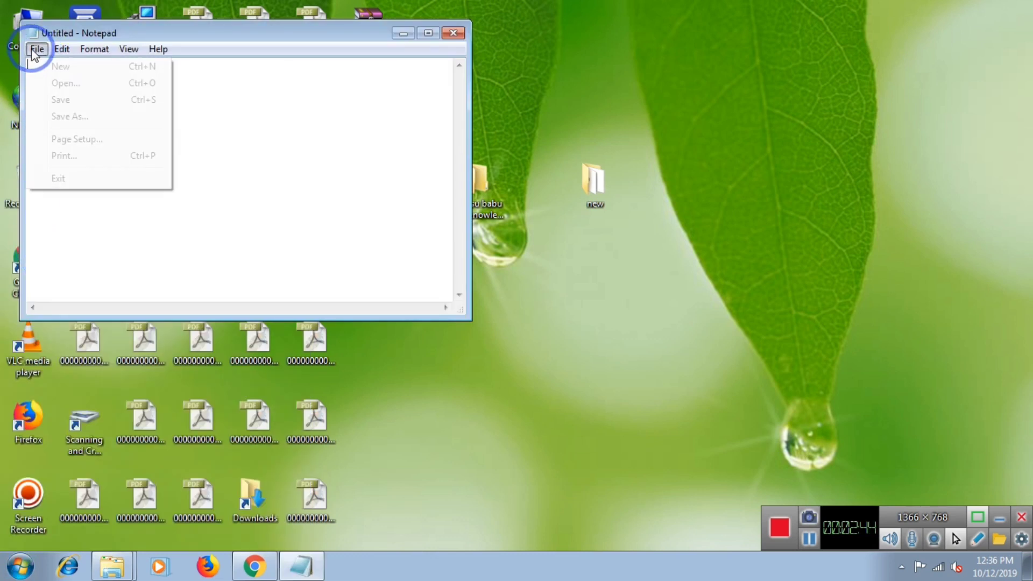
left_click(61, 83)
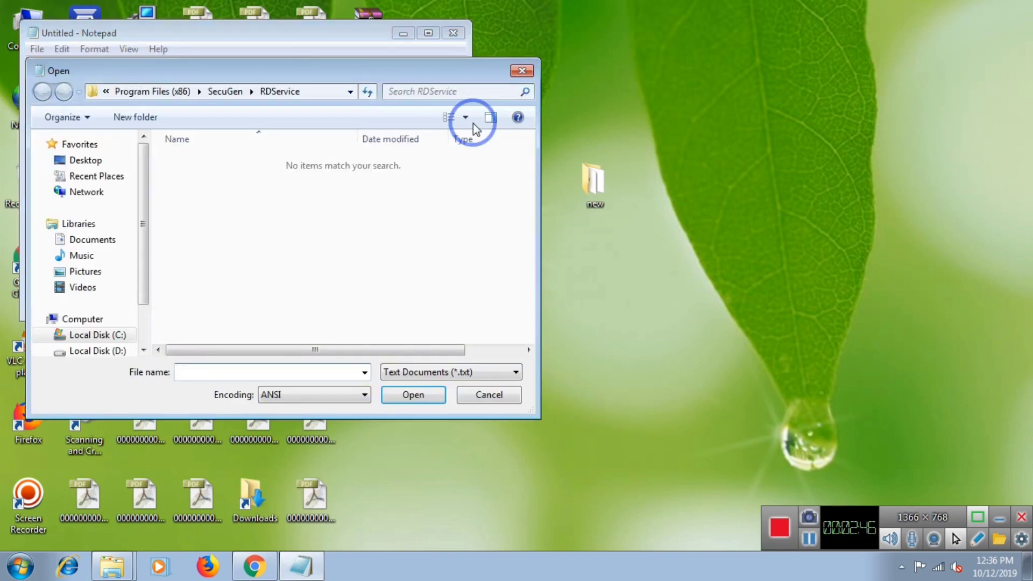
left_click(519, 70)
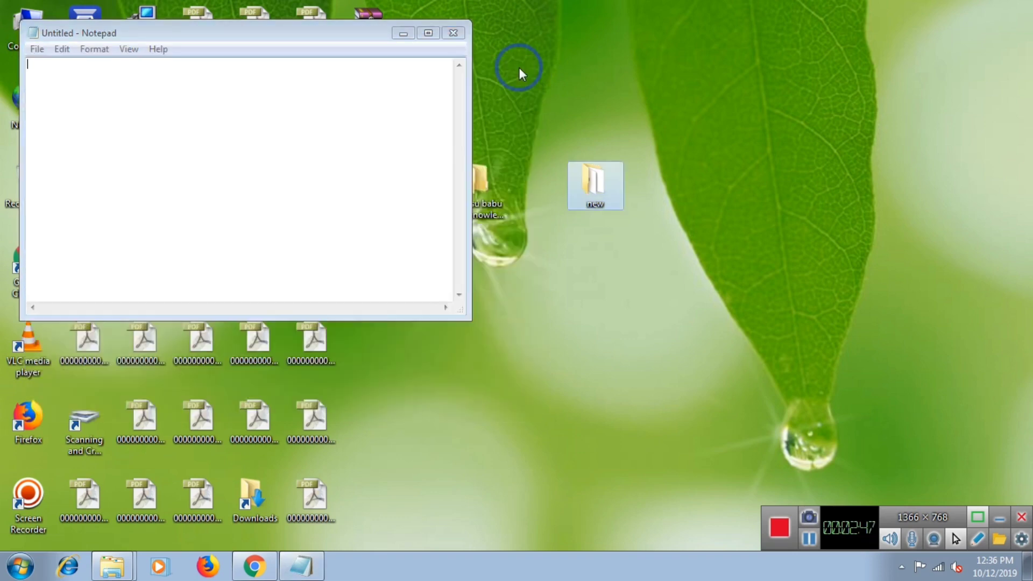
left_click(452, 33)
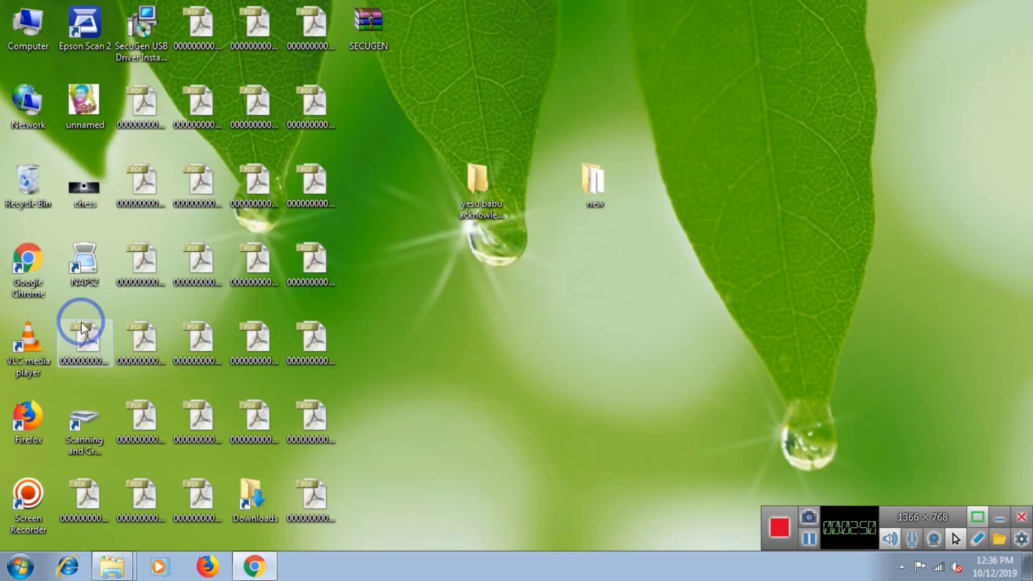
Run Notepad as administrator and bring up its dialog for opening a file from the SecuGen RDService folder.
left_click(21, 566)
right_click(69, 357)
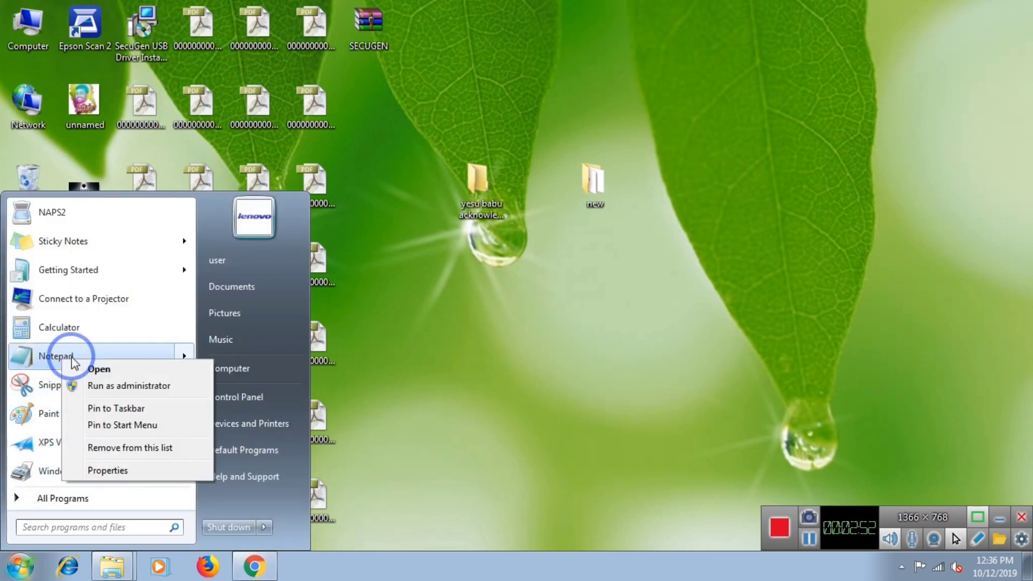
left_click(76, 386)
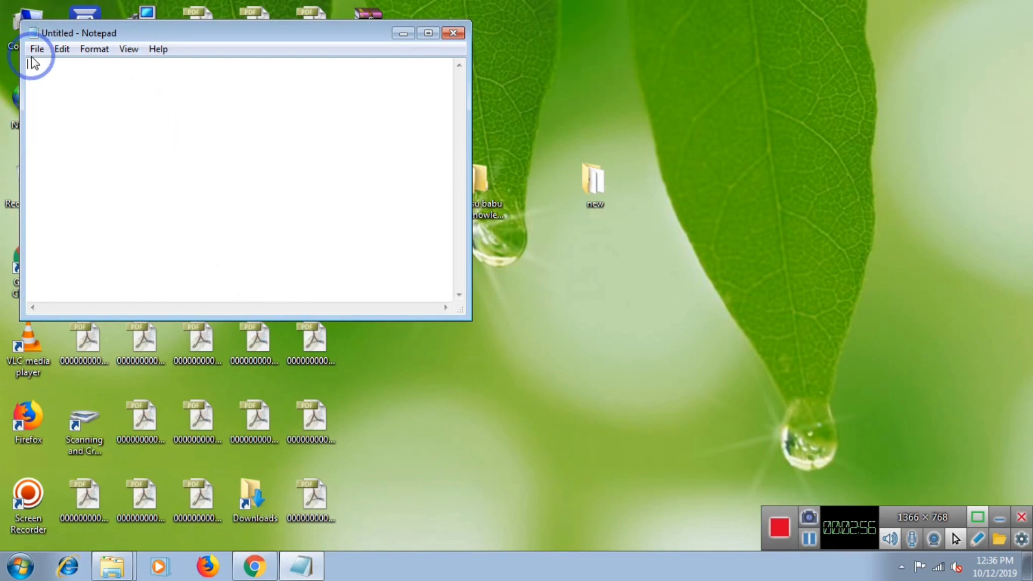
left_click(36, 49)
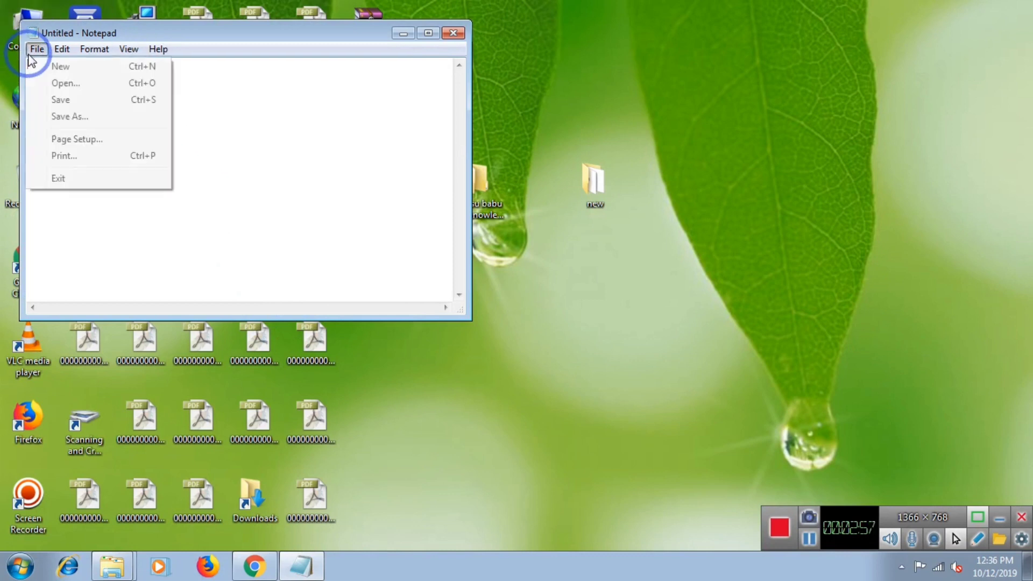
left_click(62, 85)
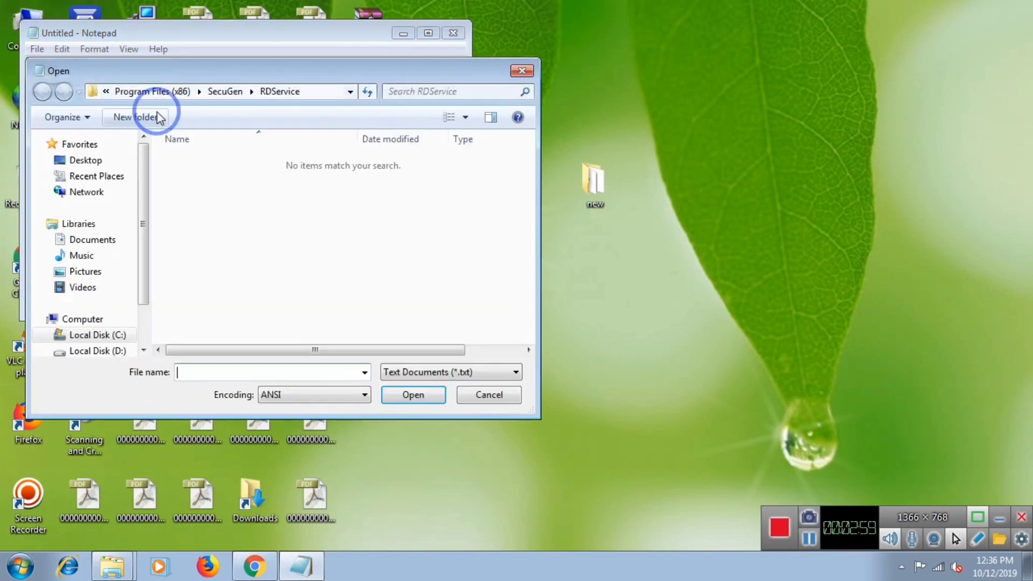
Show all file types in the RDService folder and open the sgirdcfg XML document in Notepad.
left_click(404, 373)
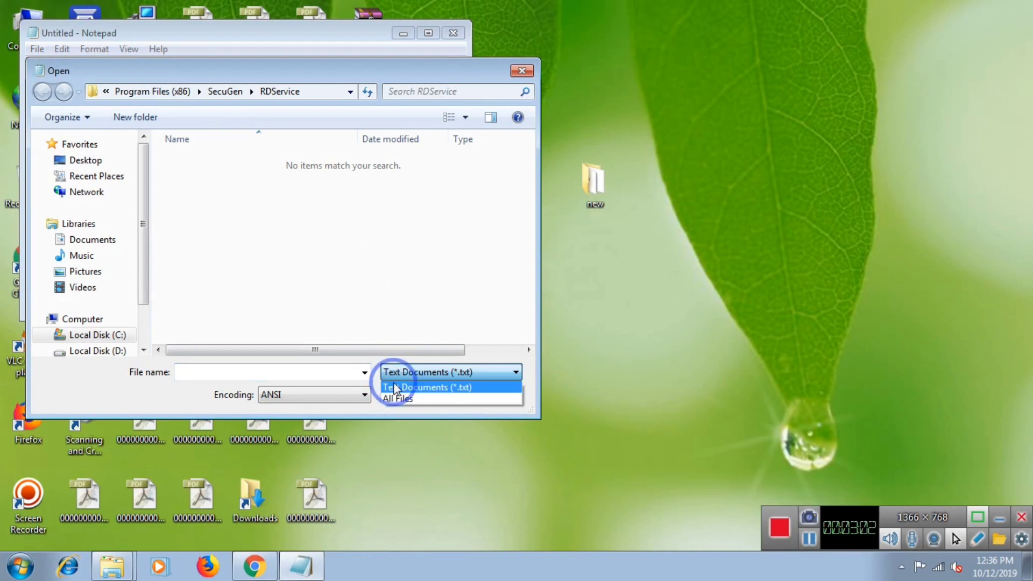
left_click(399, 397)
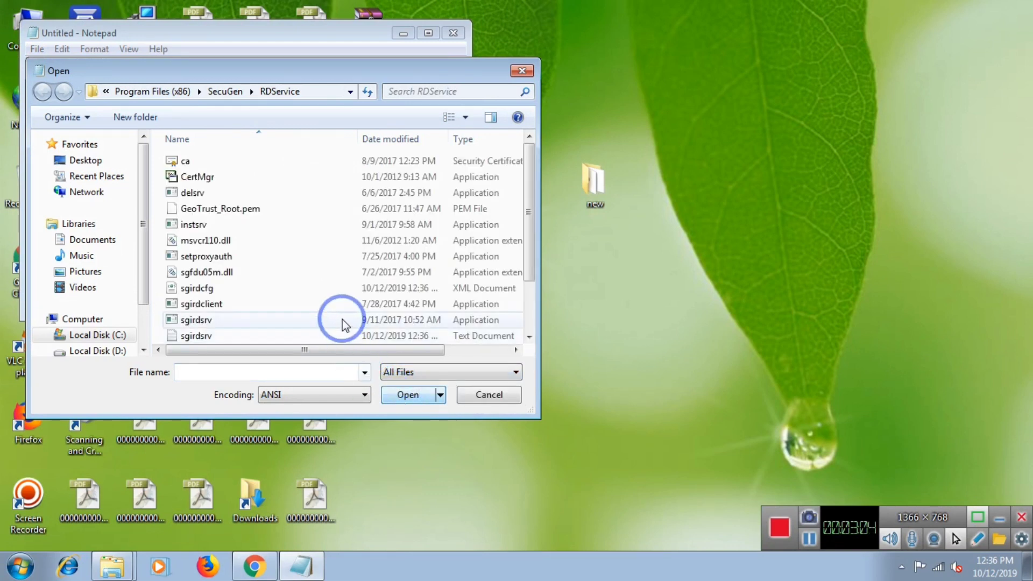
left_click(295, 292)
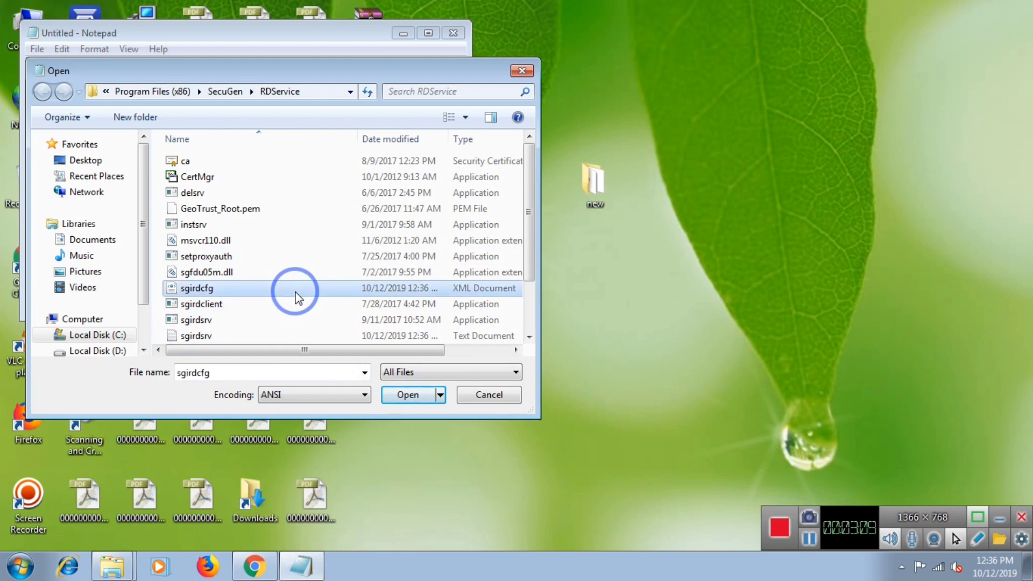
double_click(295, 293)
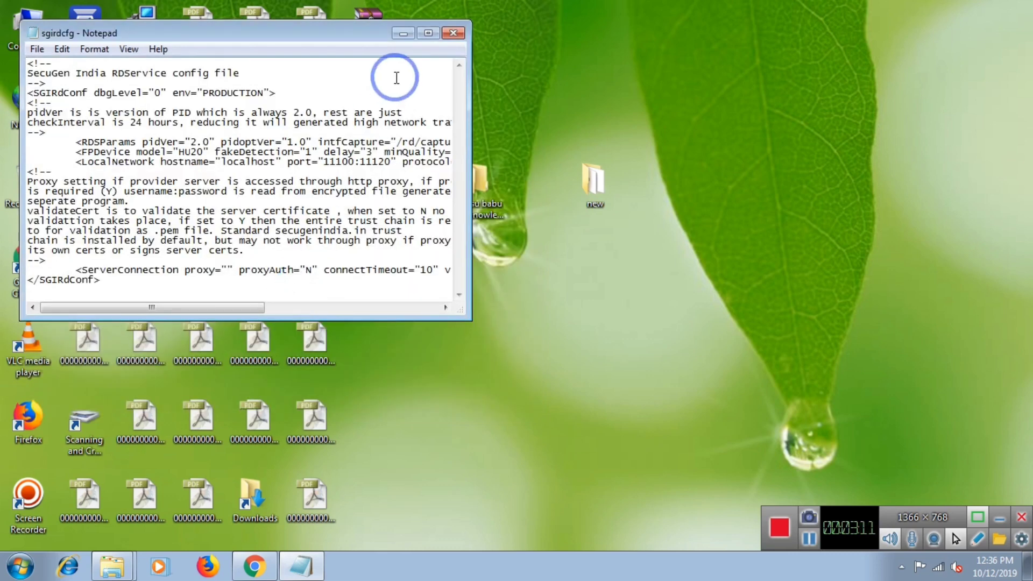
Set the LocalNetwork protocol value in sgirdcfg to https, and save and close the file.
double_click(423, 25)
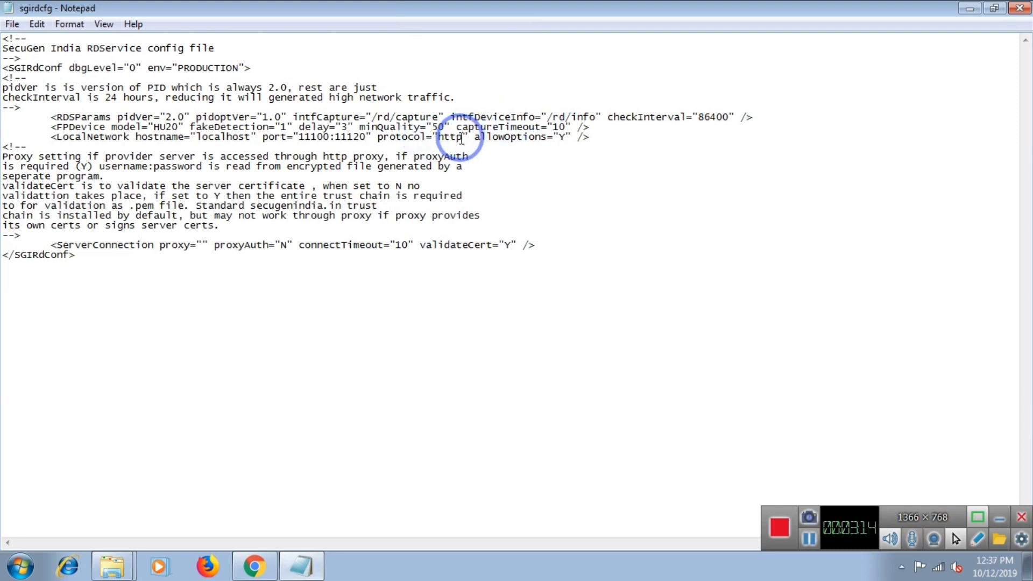
type("s")
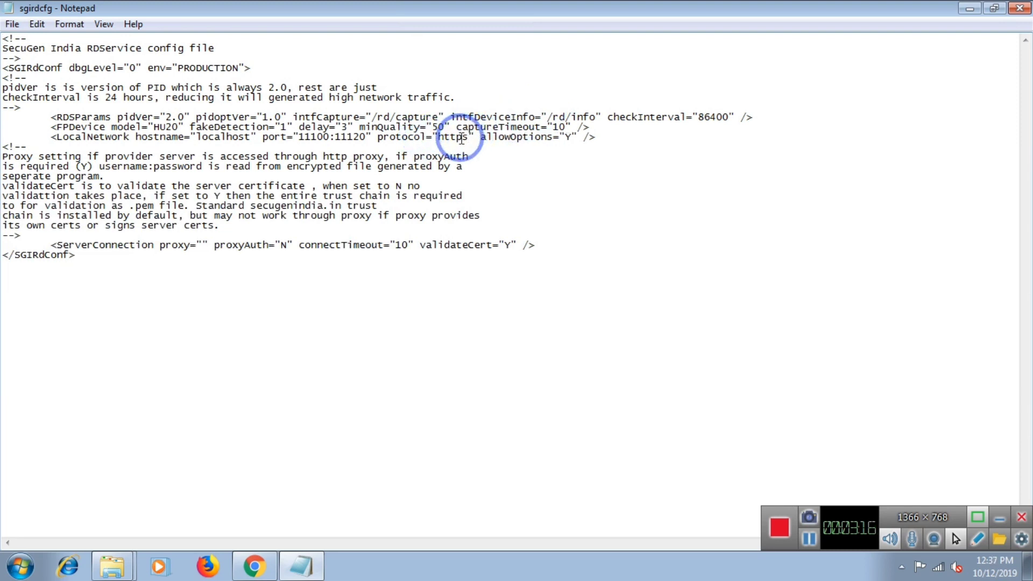
left_click(1024, 10)
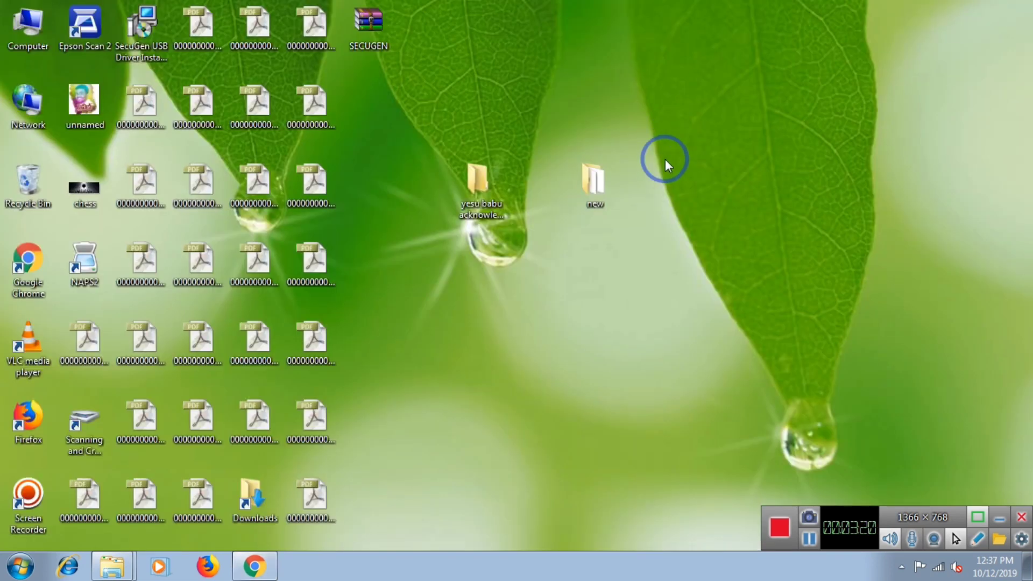
Refresh the desktop and open the Computer window.
right_click(677, 175)
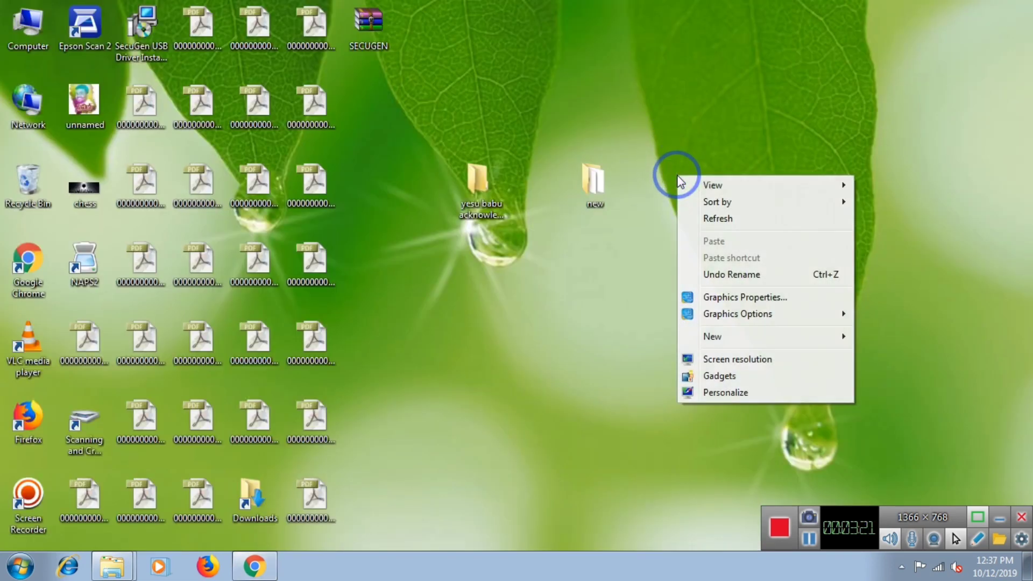
left_click(705, 219)
double_click(594, 183)
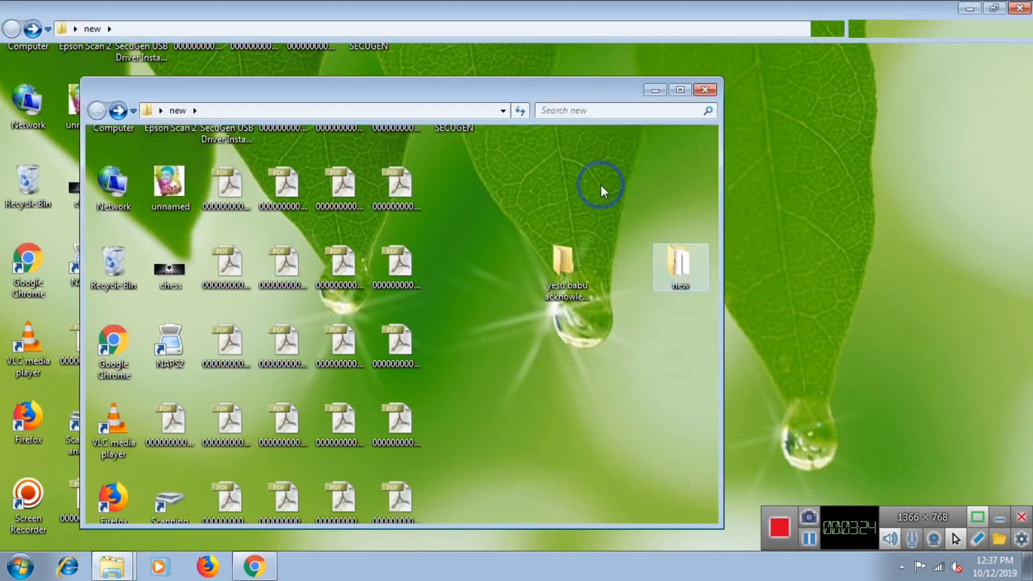
left_click(453, 212)
double_click(527, 92)
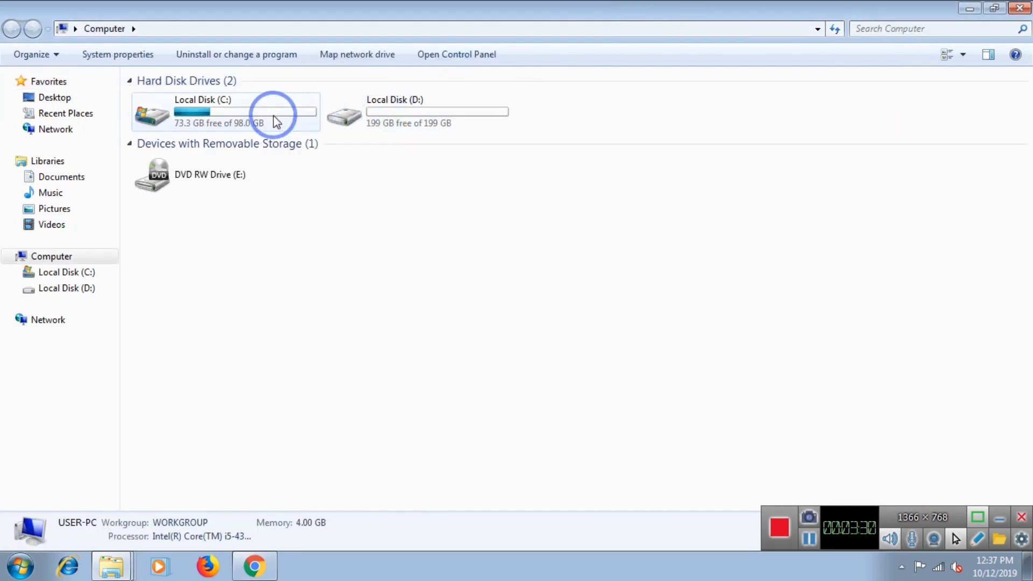
Browse to the RDService folder under Program Files (x86)\SecuGen on Local Disk (C:).
double_click(273, 115)
double_click(220, 179)
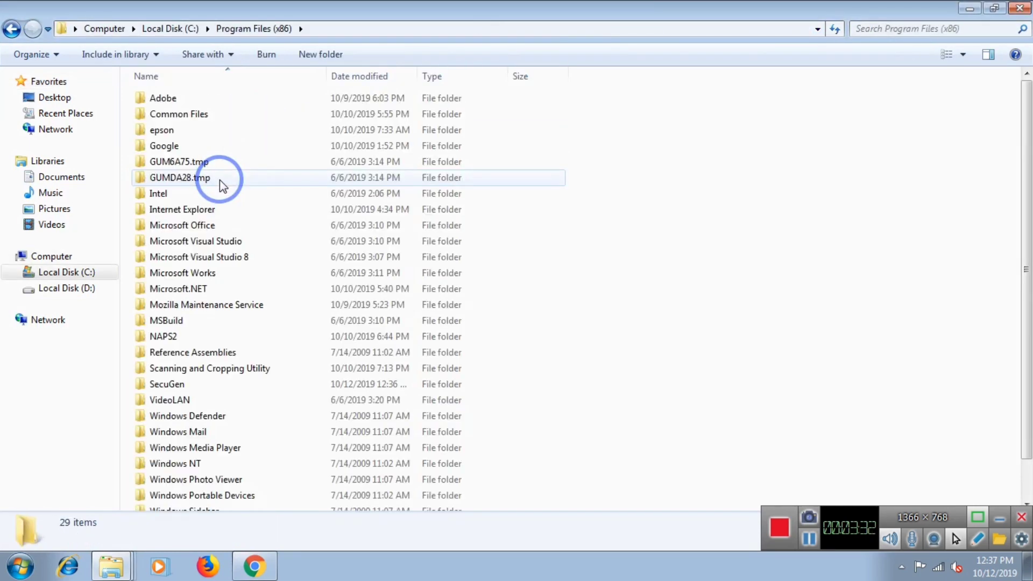
double_click(164, 384)
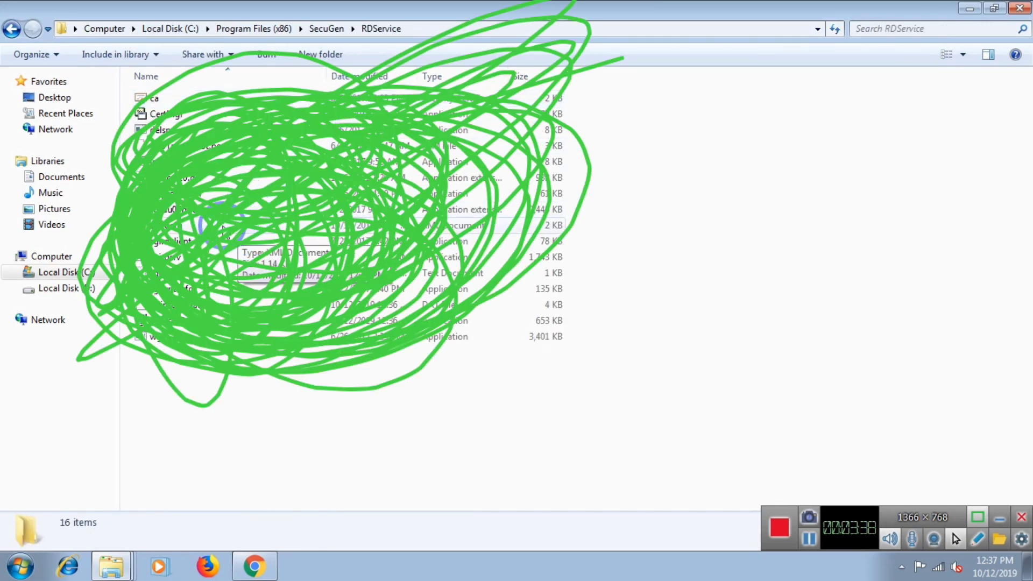
Open sgirdcfg.xml in Internet Explorer and cancel the browser setup wizard to check the saved protocol setting.
left_click(223, 226)
double_click(223, 226)
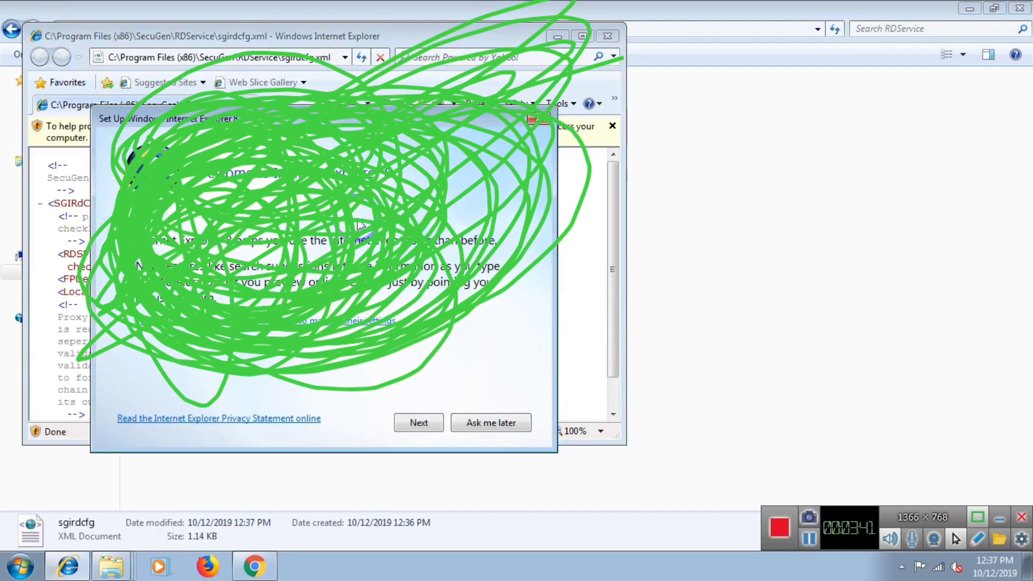
left_click(408, 428)
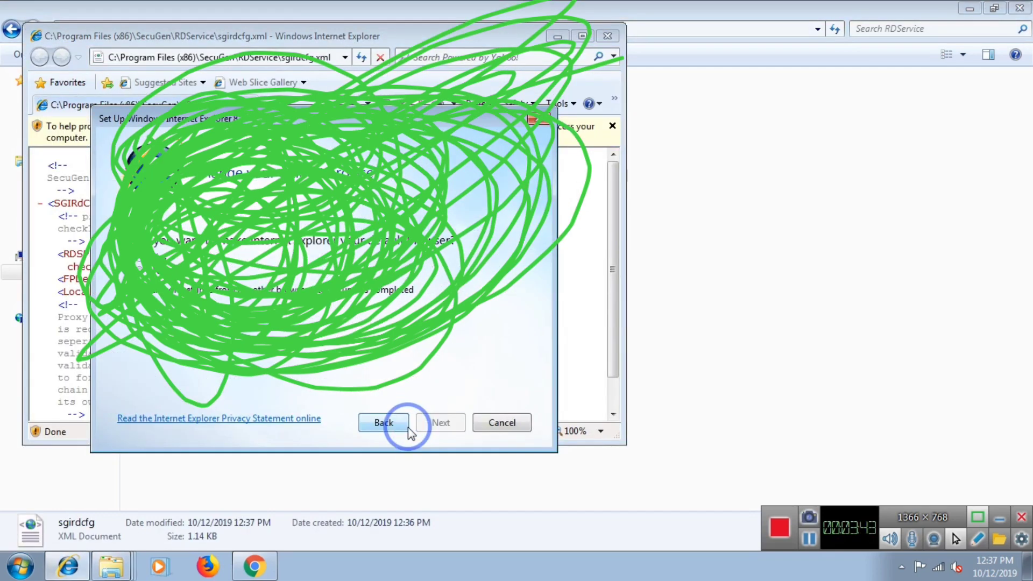
left_click(497, 422)
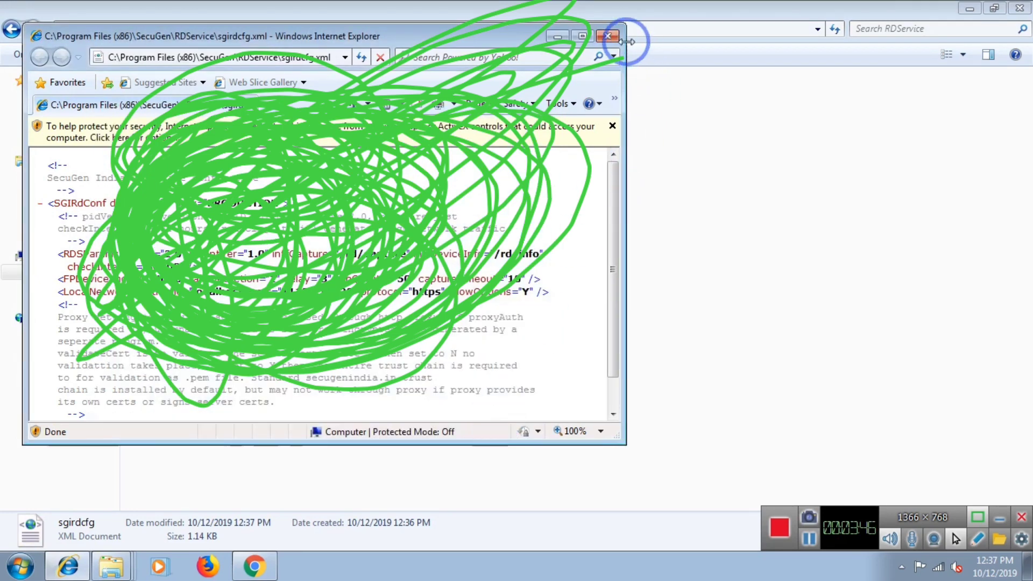
Close the sgirdcfg.xml view, launch sgirdclient from the RDService folder to check its service log, and minimize the client.
left_click(607, 36)
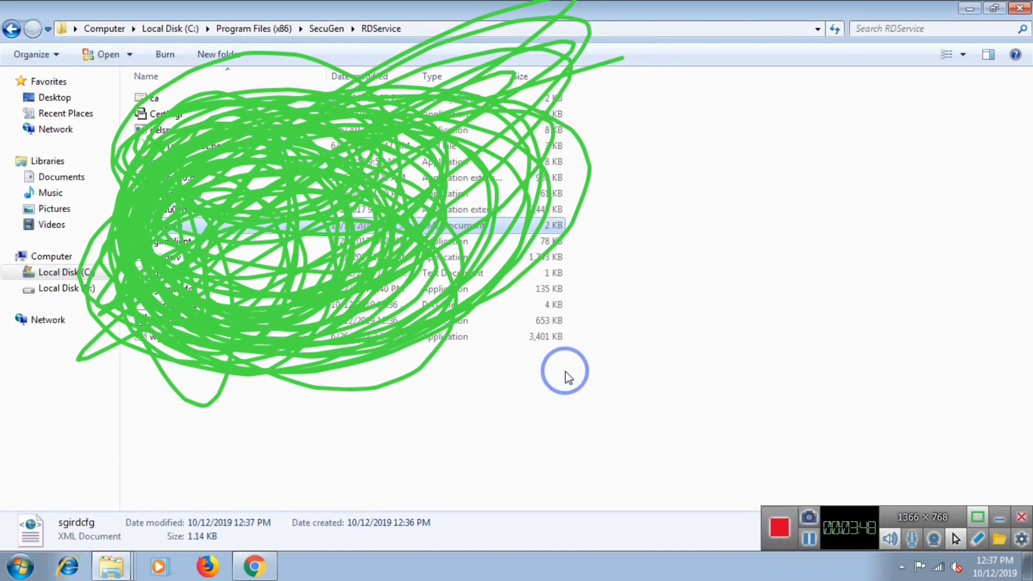
double_click(311, 243)
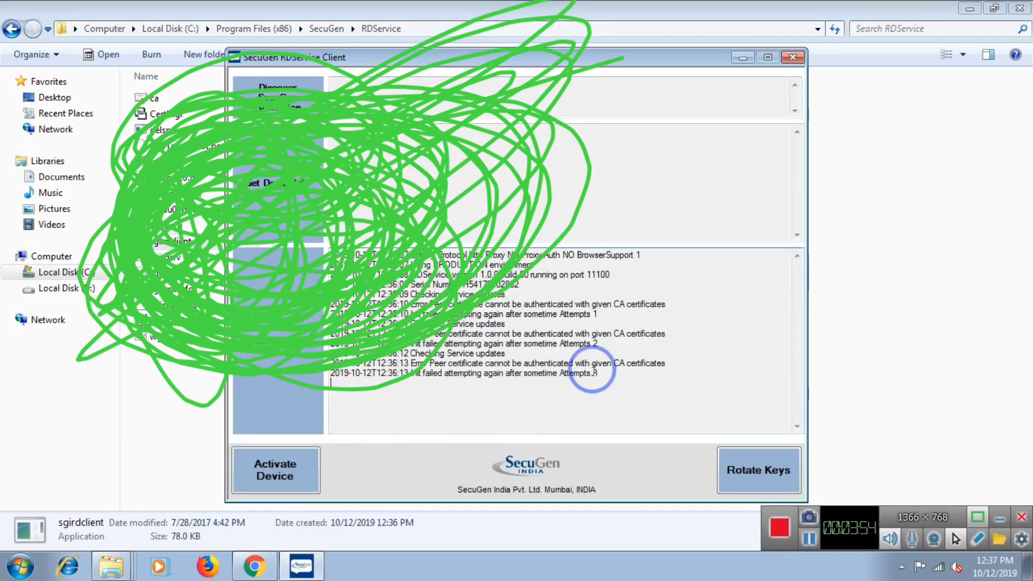
left_click(742, 57)
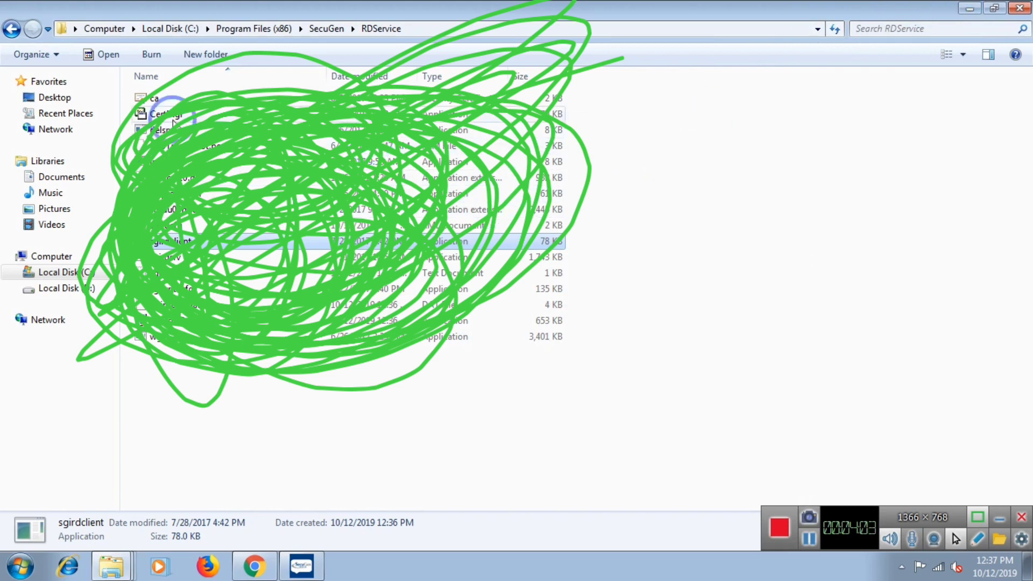
Go to the "new" folder on the Desktop and run SGIRD_WIN32_UPD1 as administrator.
left_click(12, 31)
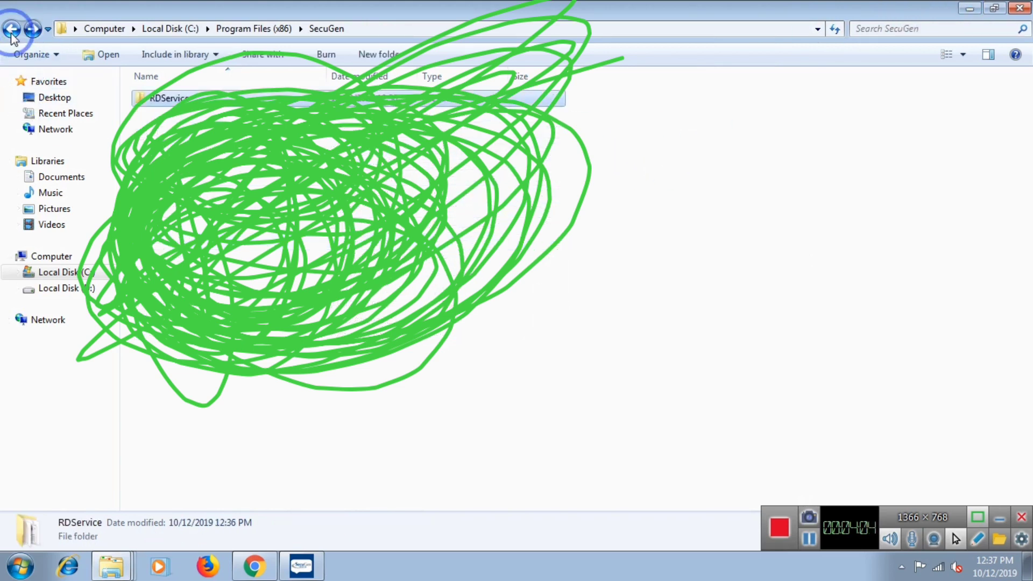
left_click(58, 97)
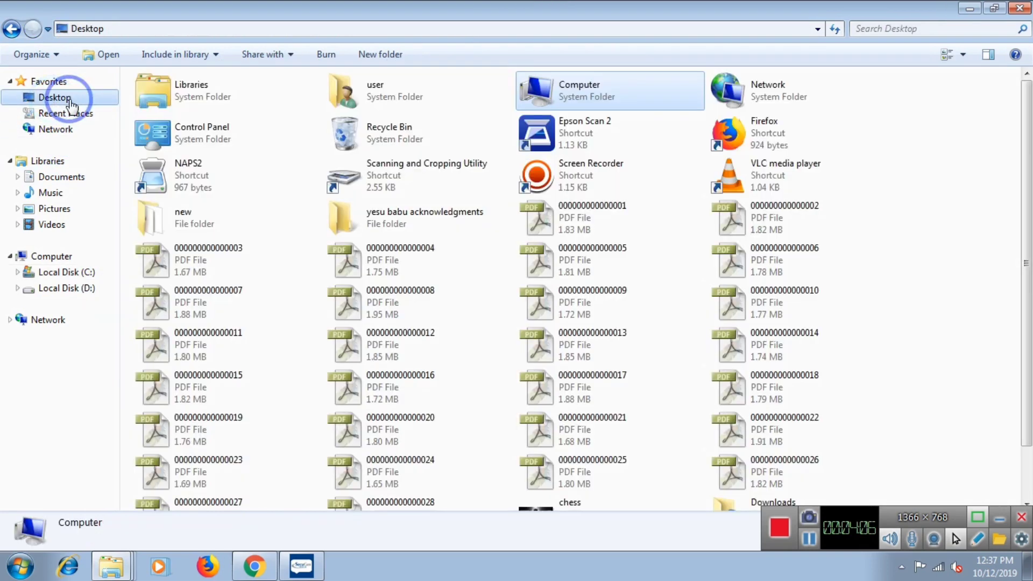
double_click(282, 235)
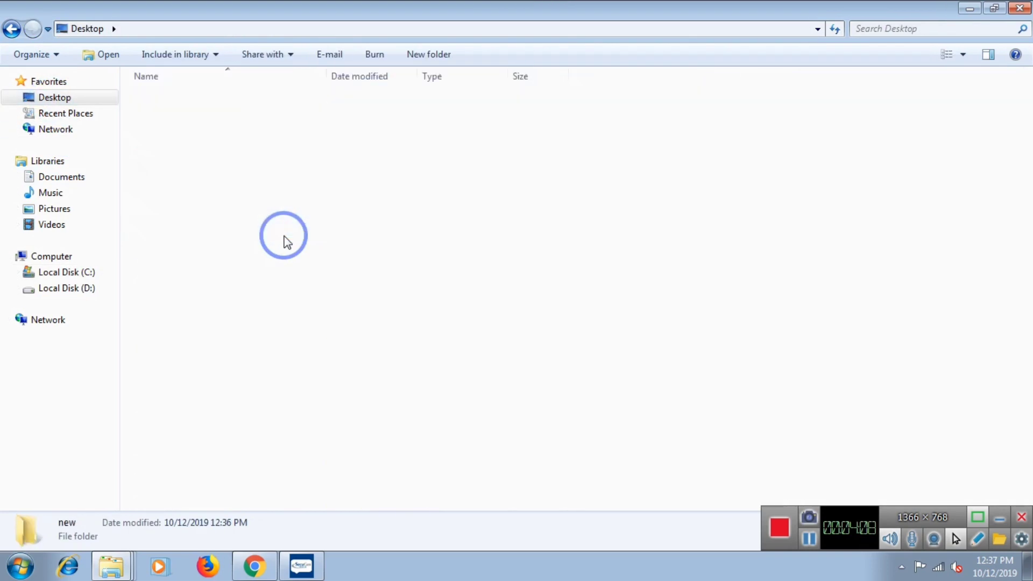
left_click(218, 148)
right_click(218, 148)
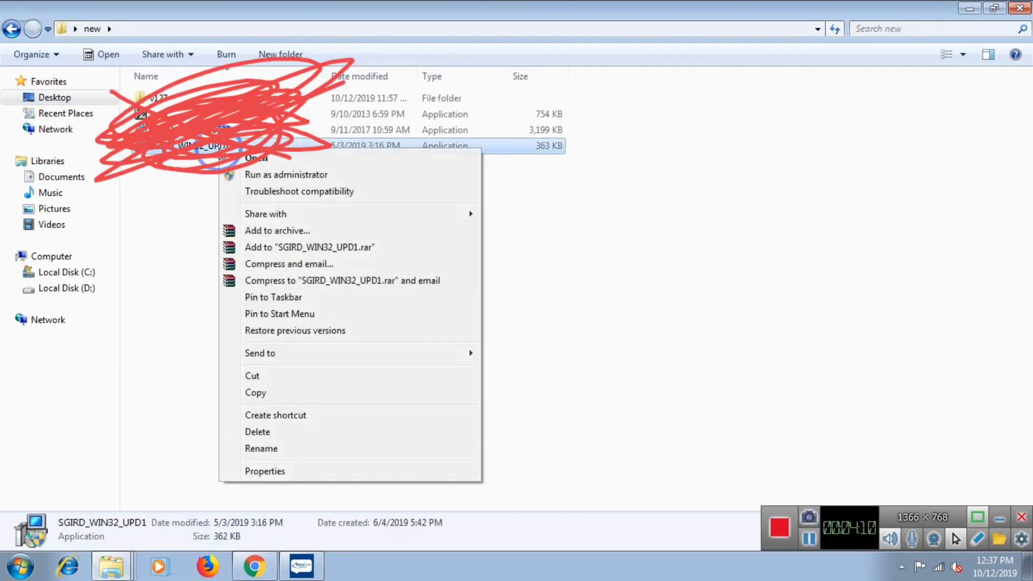
left_click(252, 178)
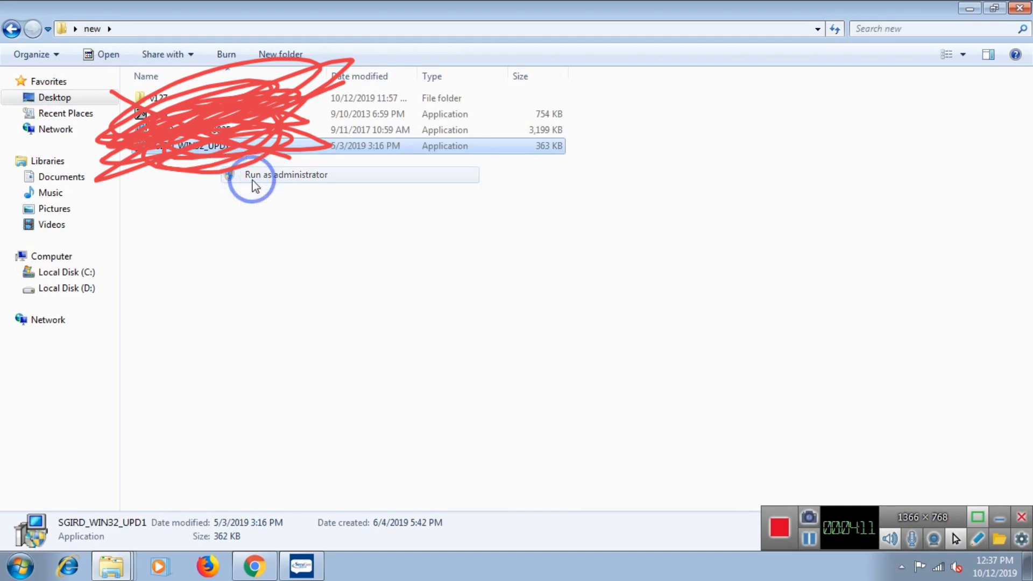